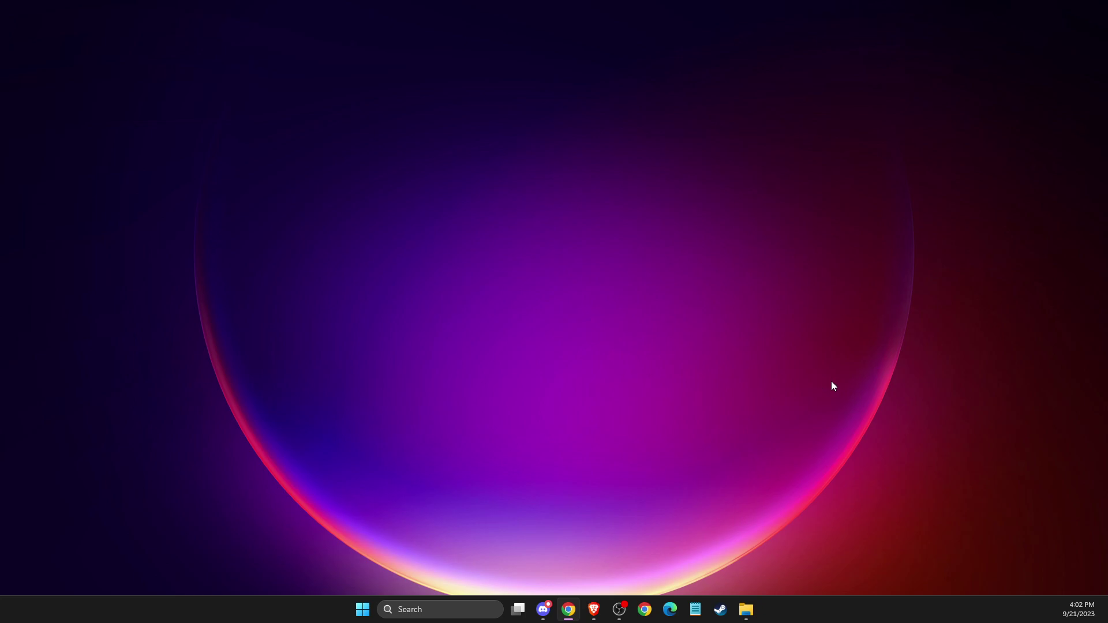
- Start a repair of the Apex Legends installation in the EA app, then switch to Steam's library
click(461, 609)
text(ea)
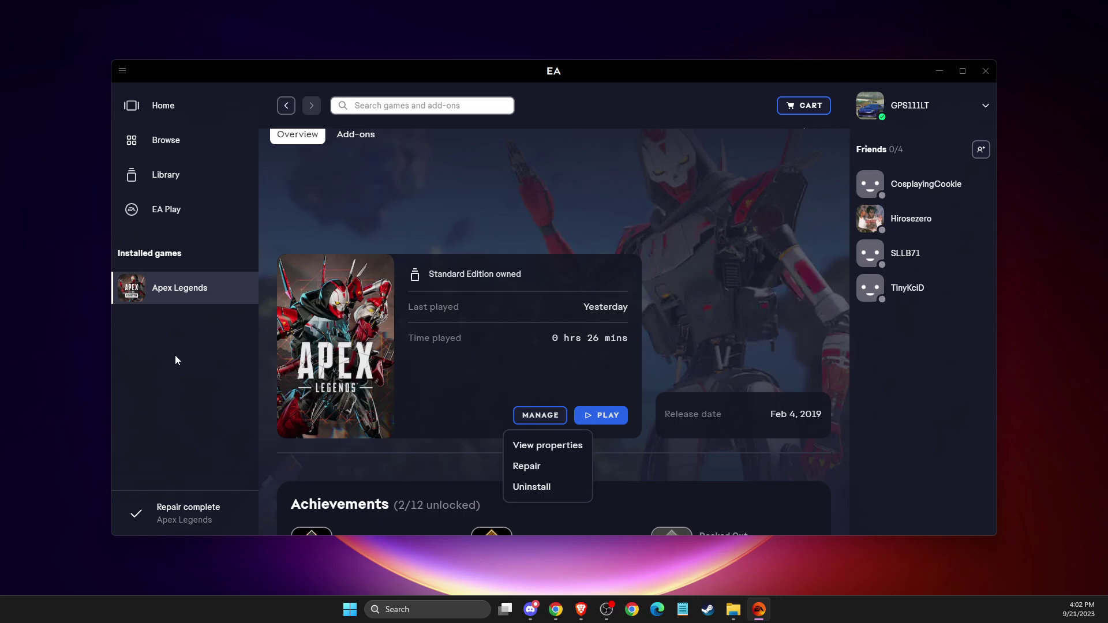
click(173, 340)
mouse_move(167, 292)
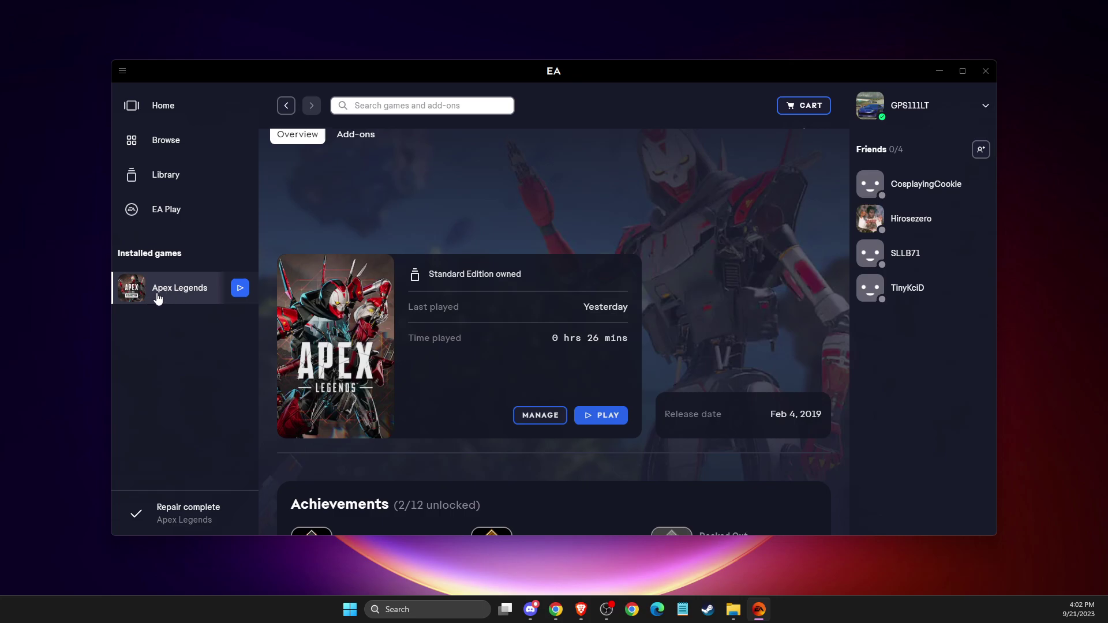
click(540, 414)
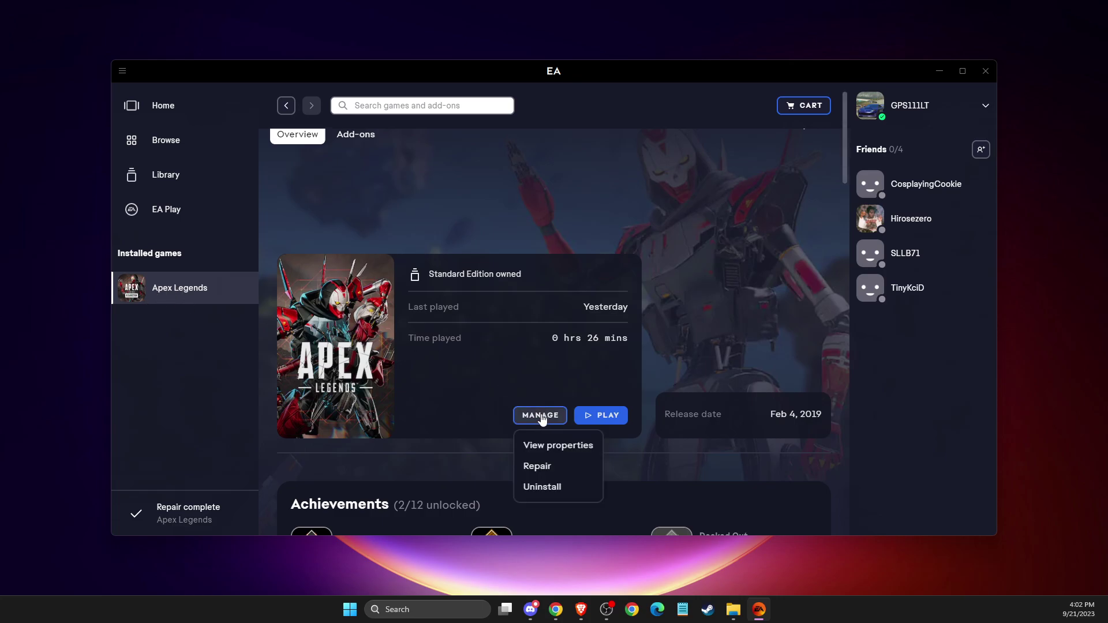
click(544, 465)
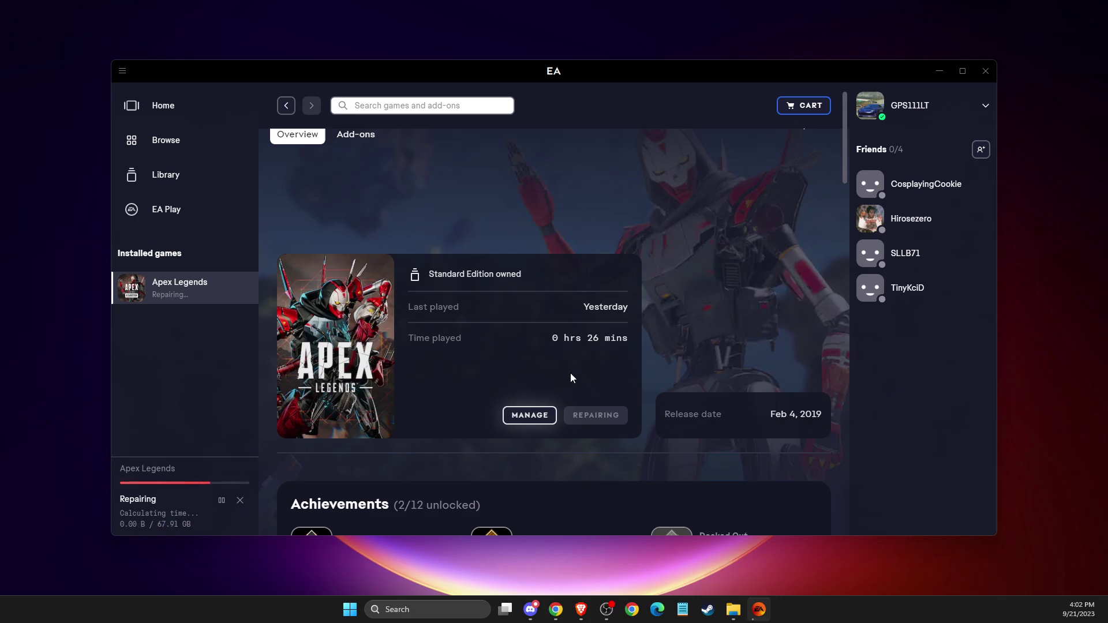
click(712, 610)
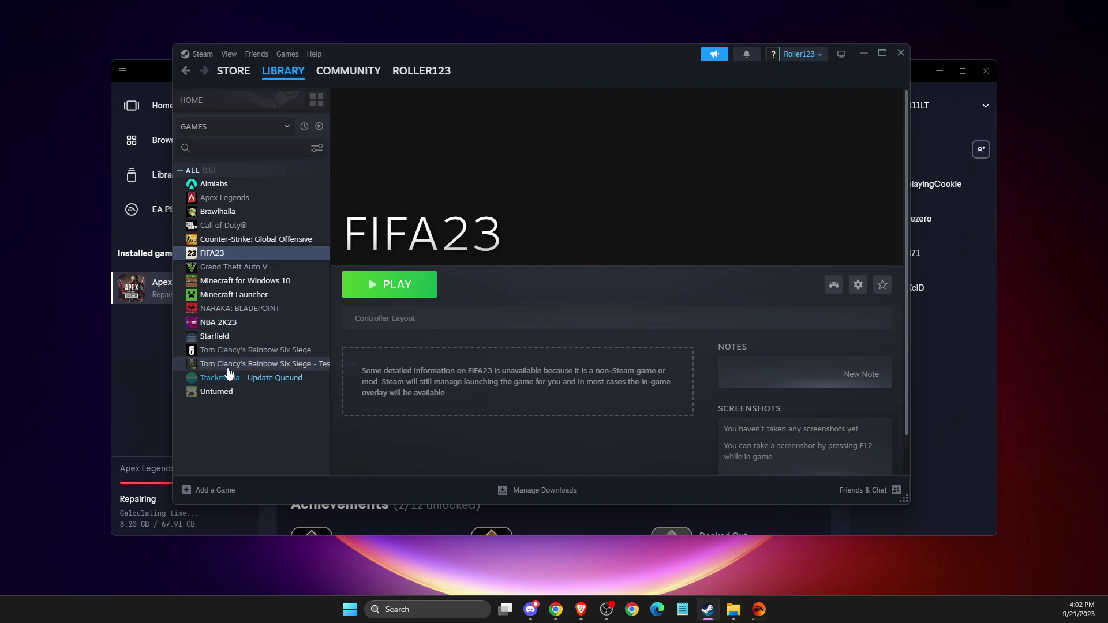
- Open Unturned's Steam properties, view its Installed Files section, and close the dialog
click(220, 395)
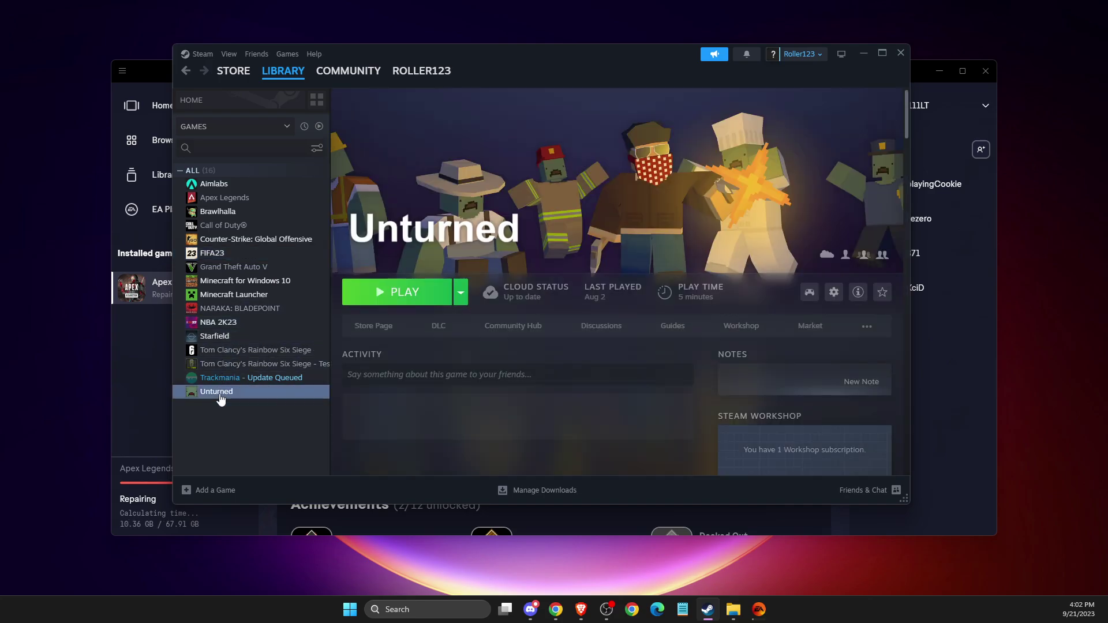
right_click(222, 397)
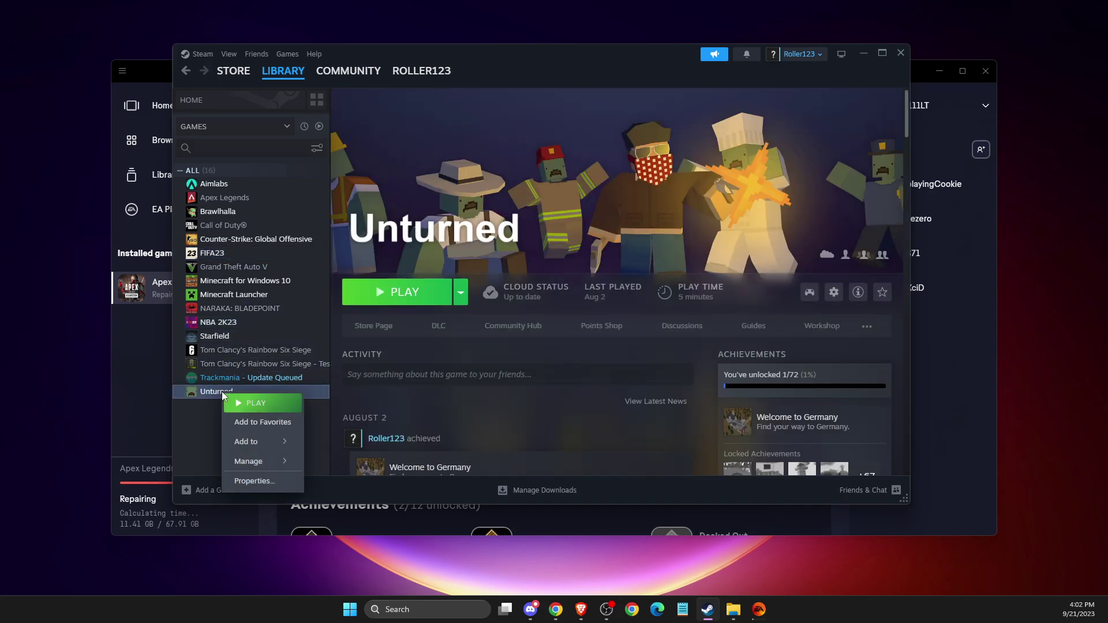
click(245, 480)
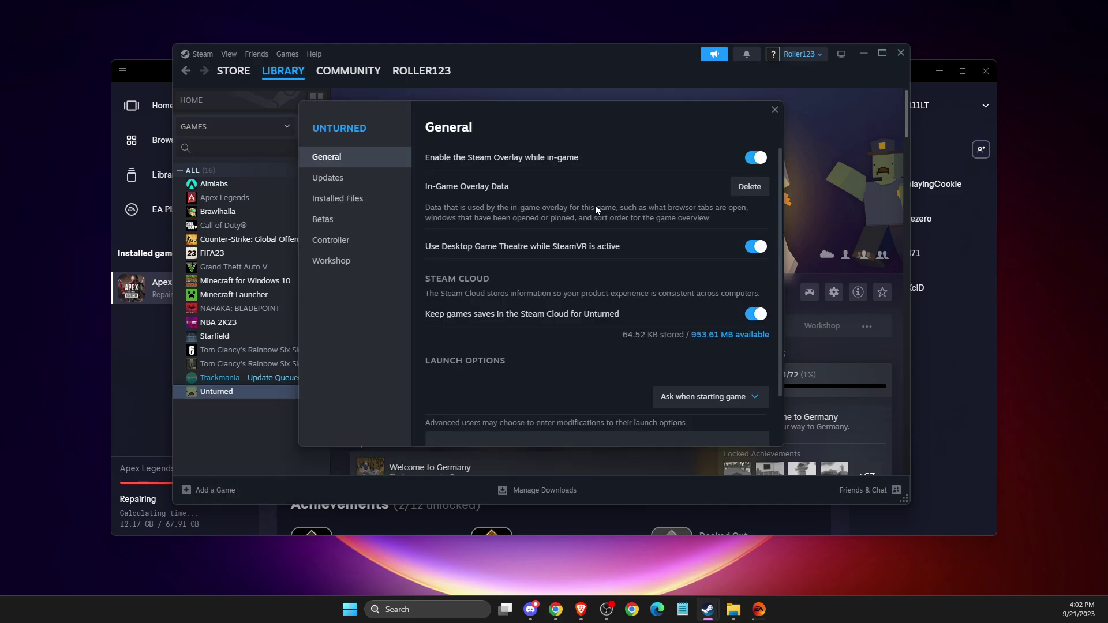
click(345, 198)
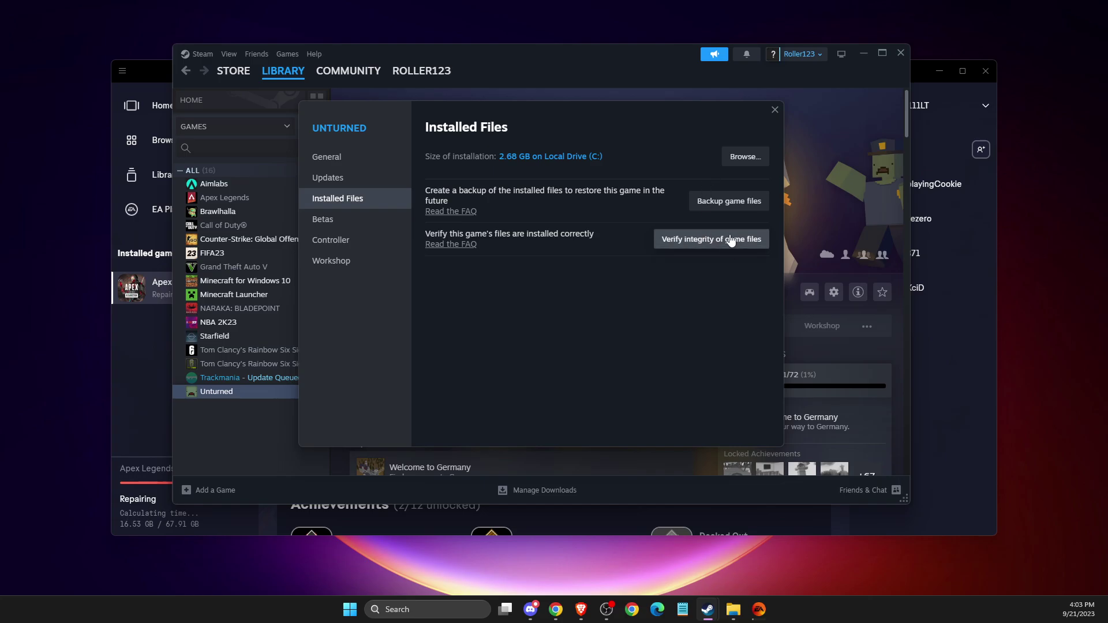
click(775, 111)
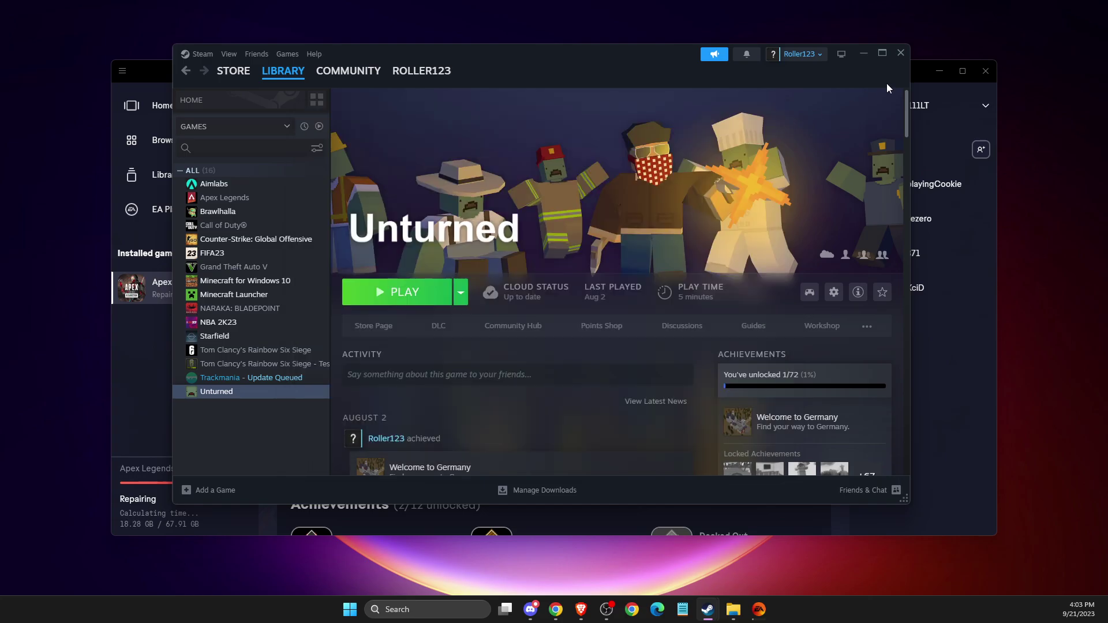
- Minimize Steam, browse This PC to C:\Program Files\EA Games\FIFA 23, and select FIFA23
click(863, 53)
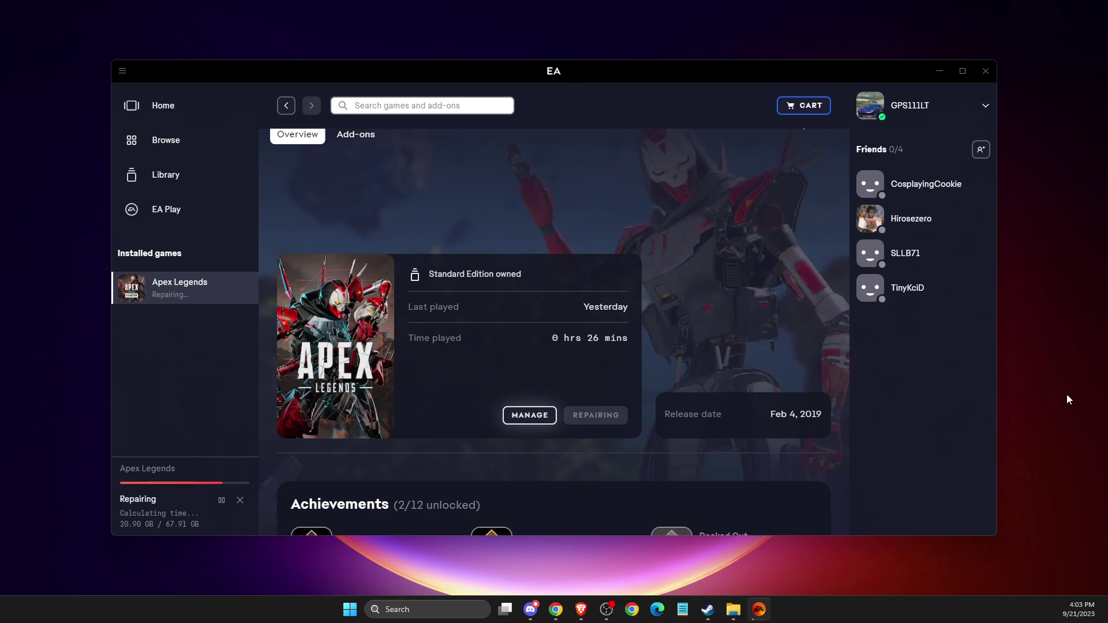
click(437, 606)
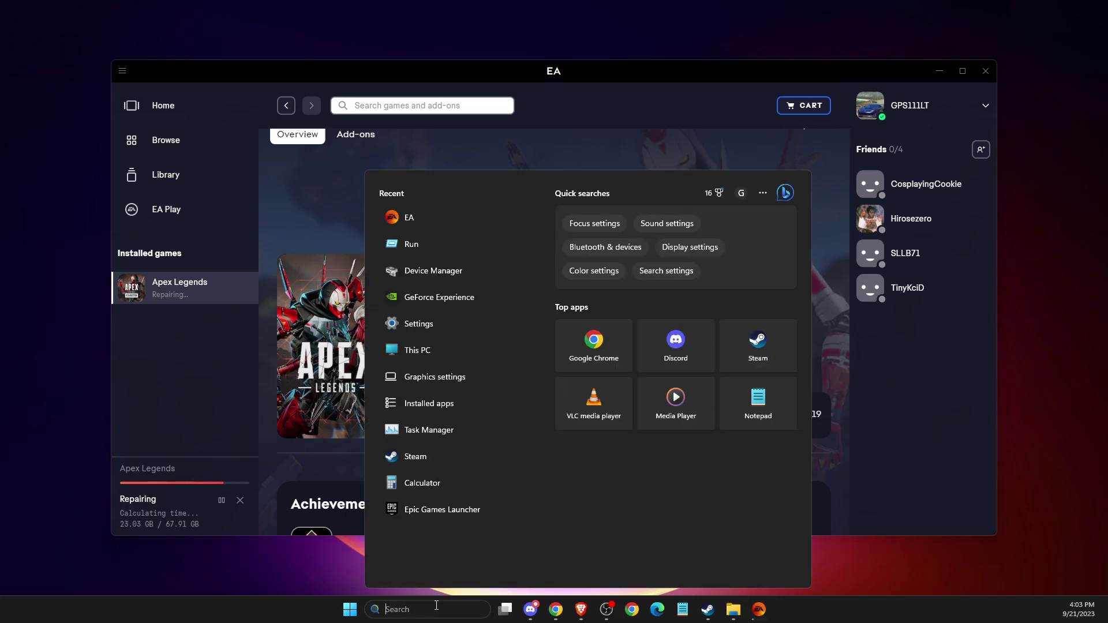
text(THIS PC)
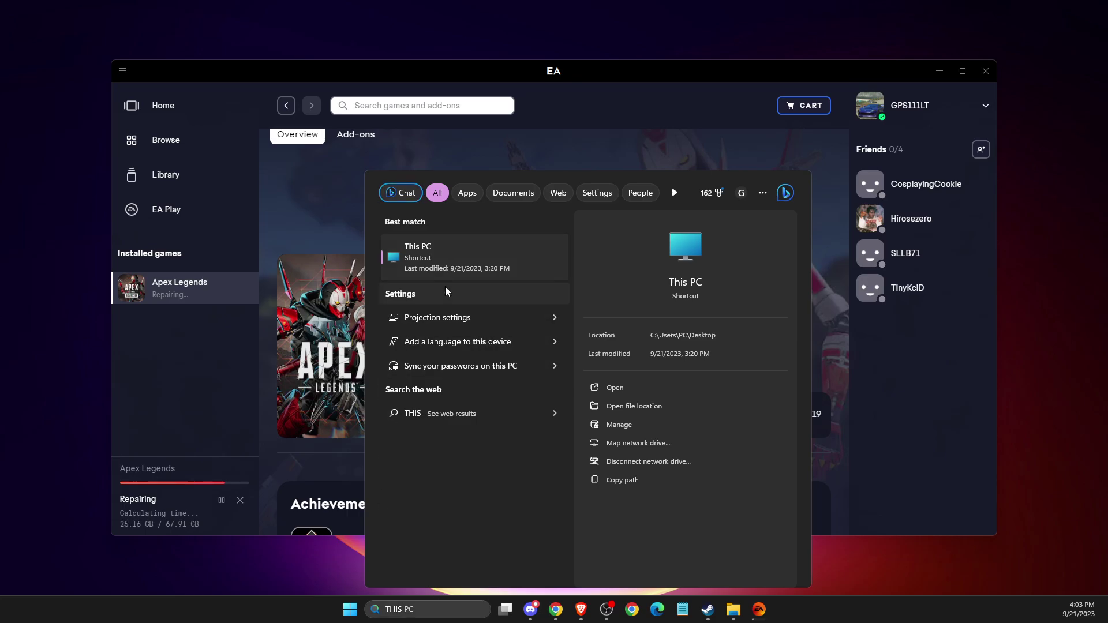
click(445, 277)
double_click(176, 113)
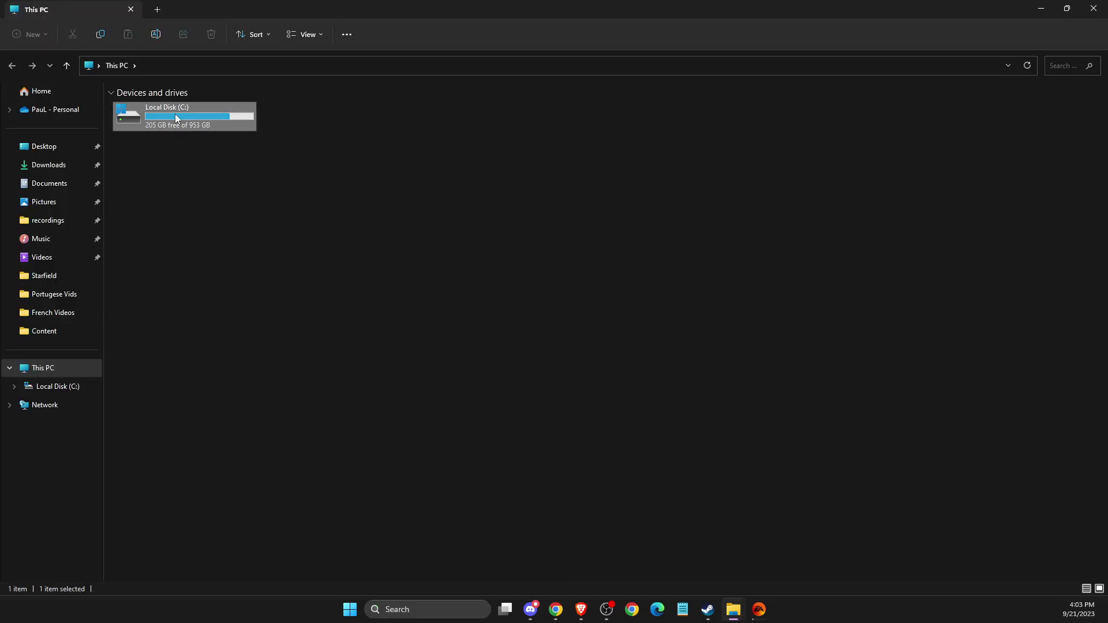
double_click(151, 179)
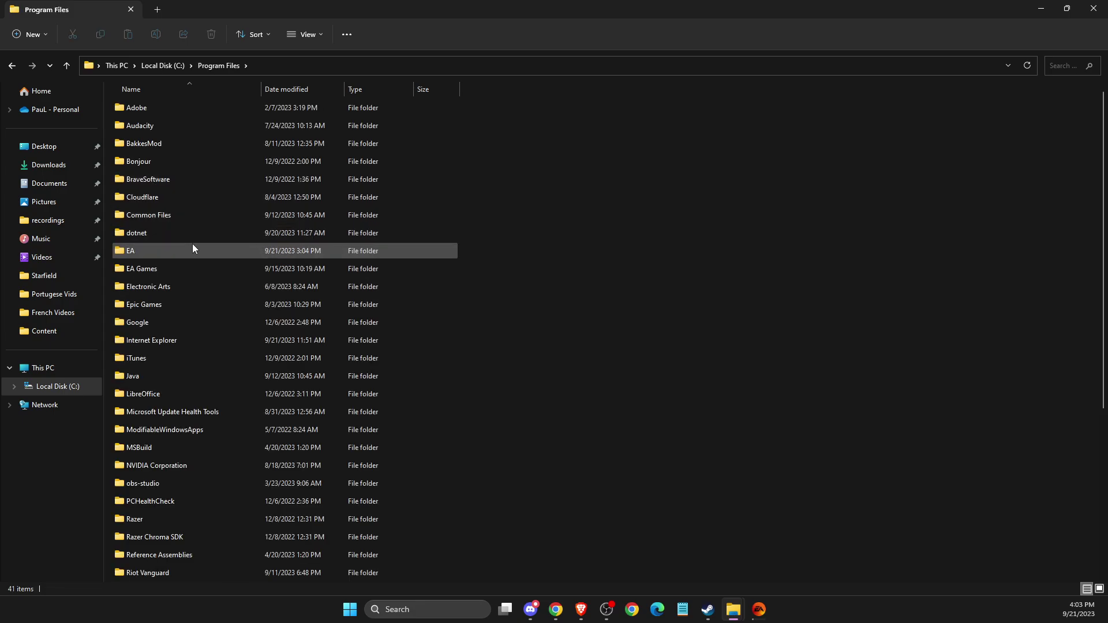
double_click(158, 263)
double_click(165, 124)
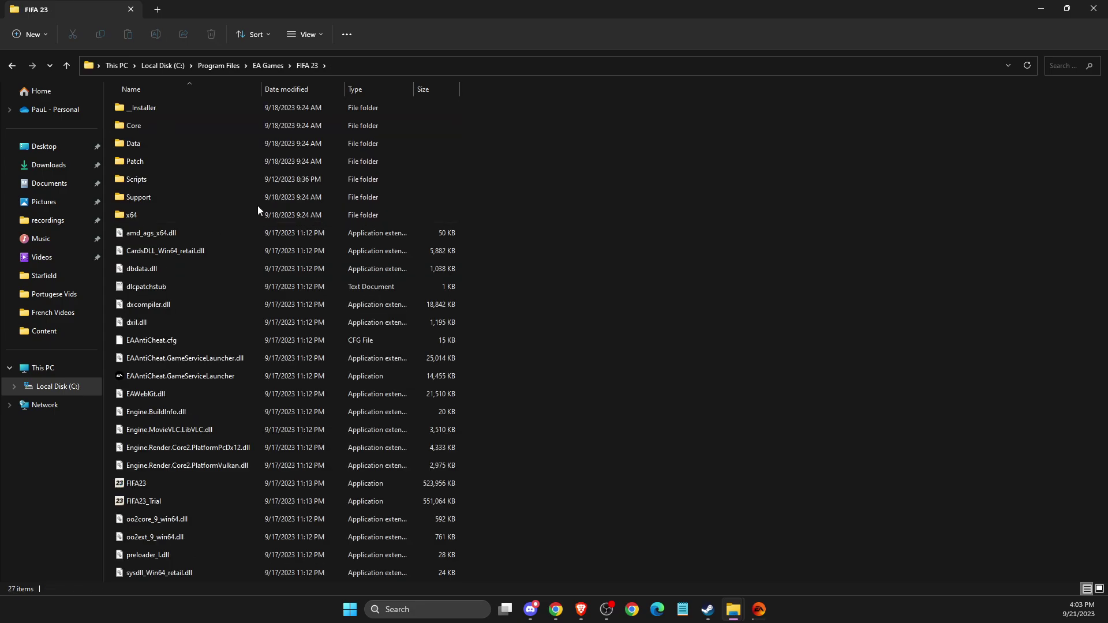
click(151, 486)
- Enable Windows 8 compatibility mode in the FIFA23 application's properties and apply it
right_click(143, 485)
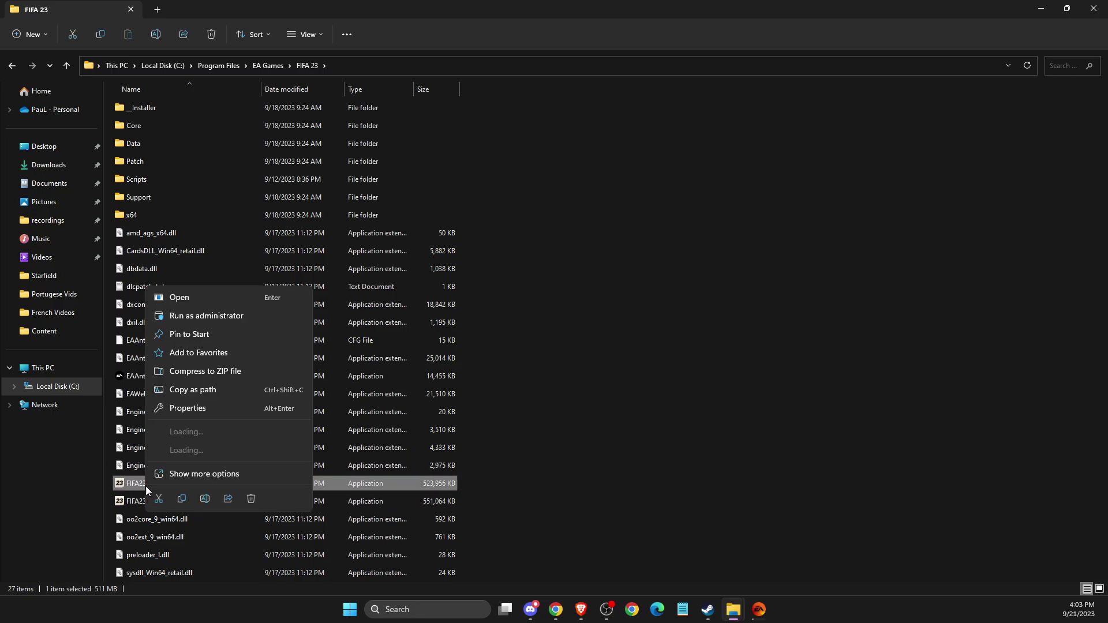
click(183, 408)
click(249, 301)
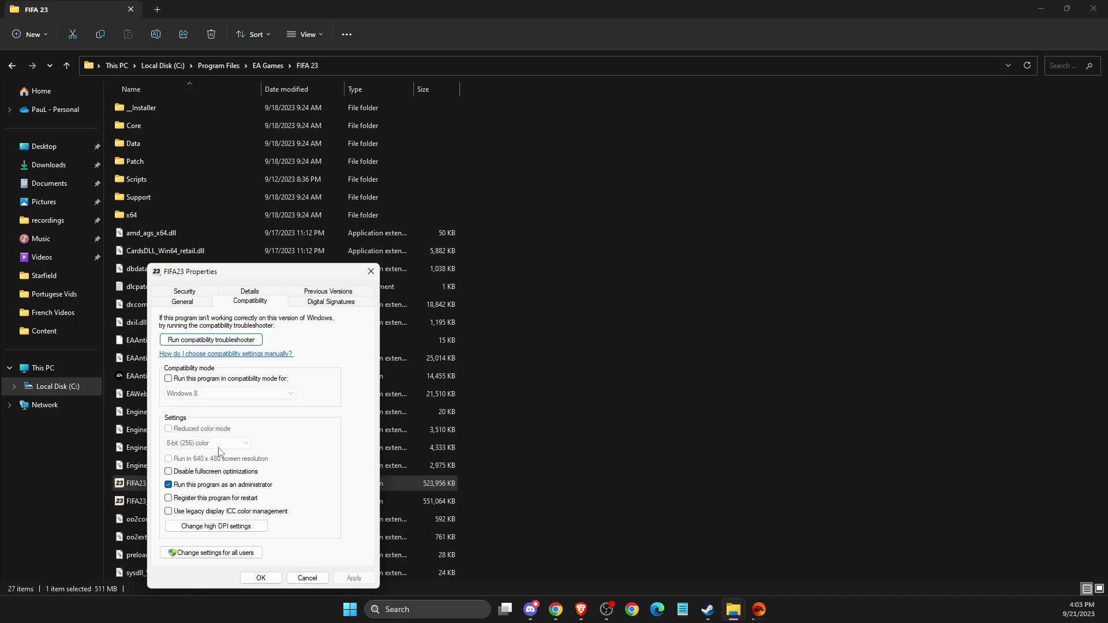
click(168, 378)
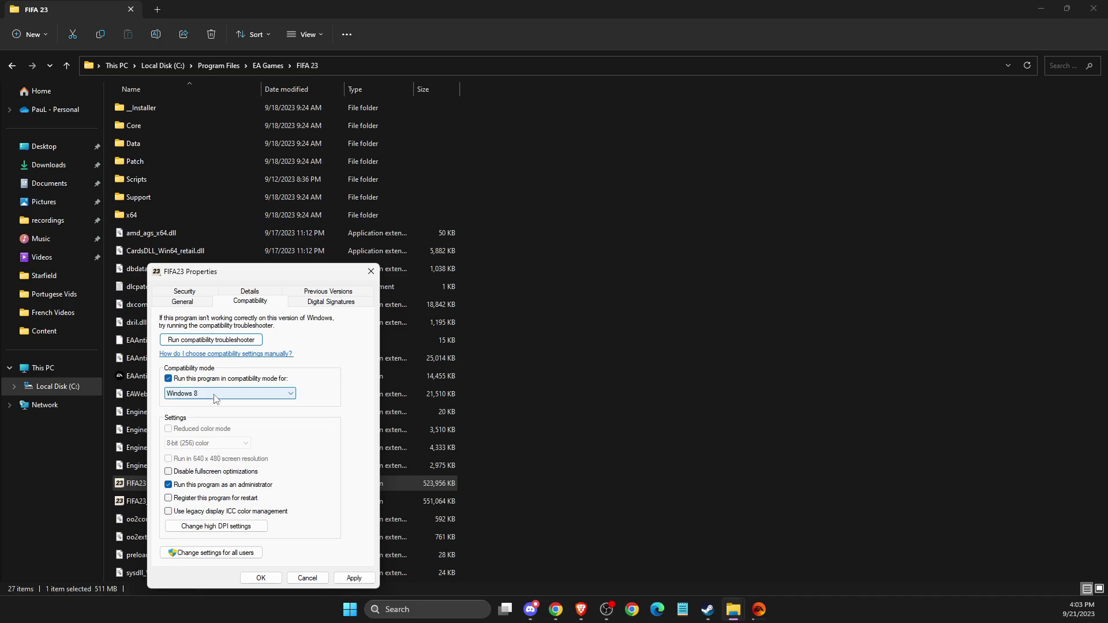
click(217, 394)
click(194, 434)
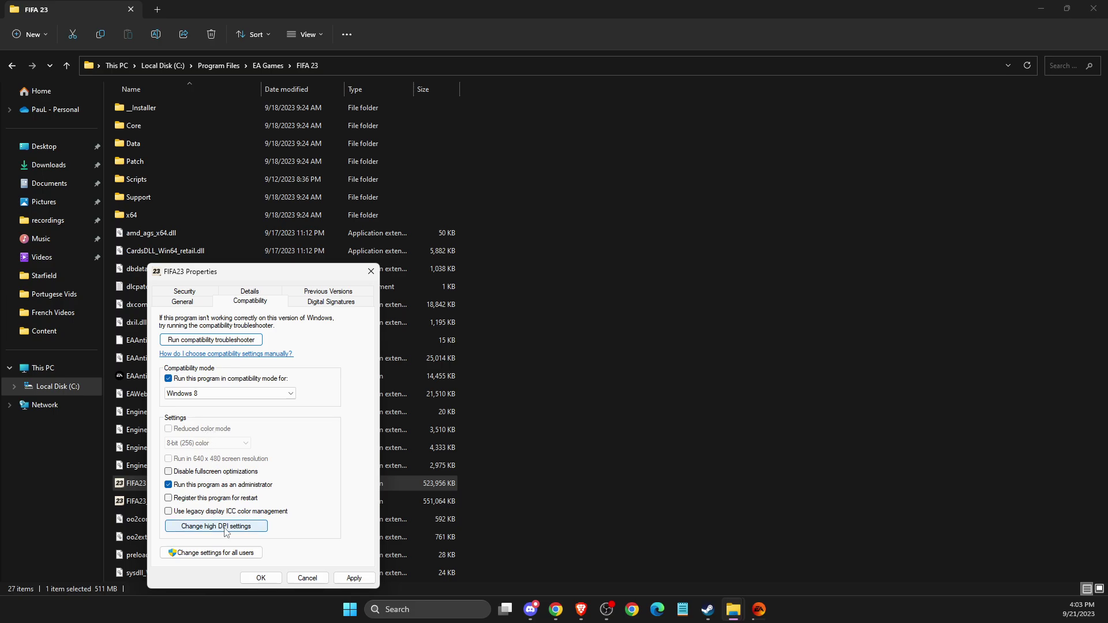
click(261, 578)
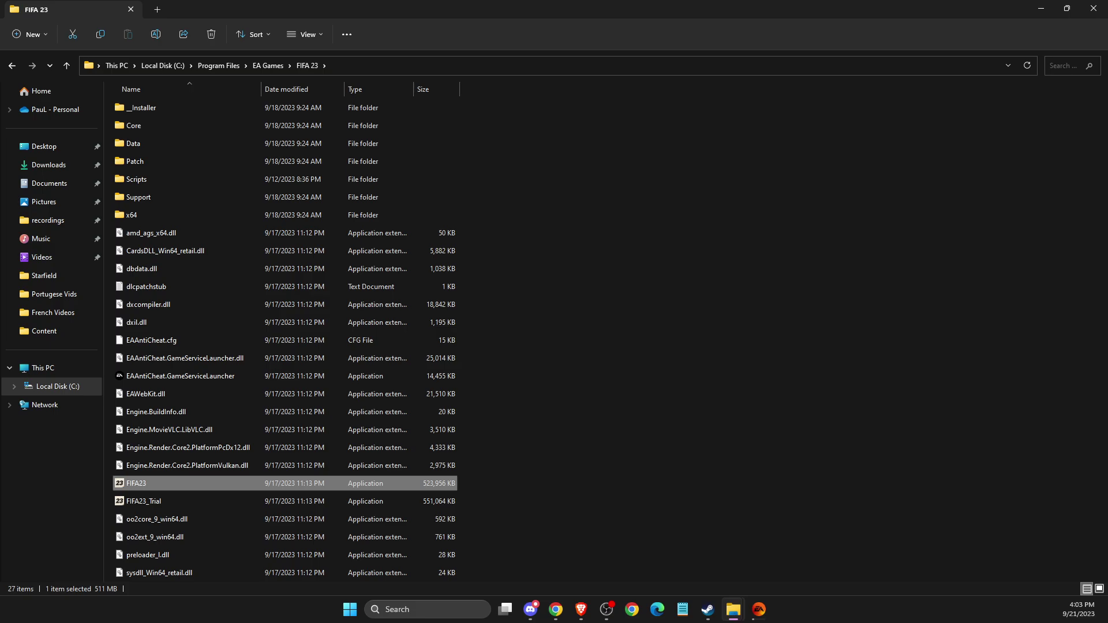
- Close File Explorer and the EA app, then open Windows Settings
click(1093, 8)
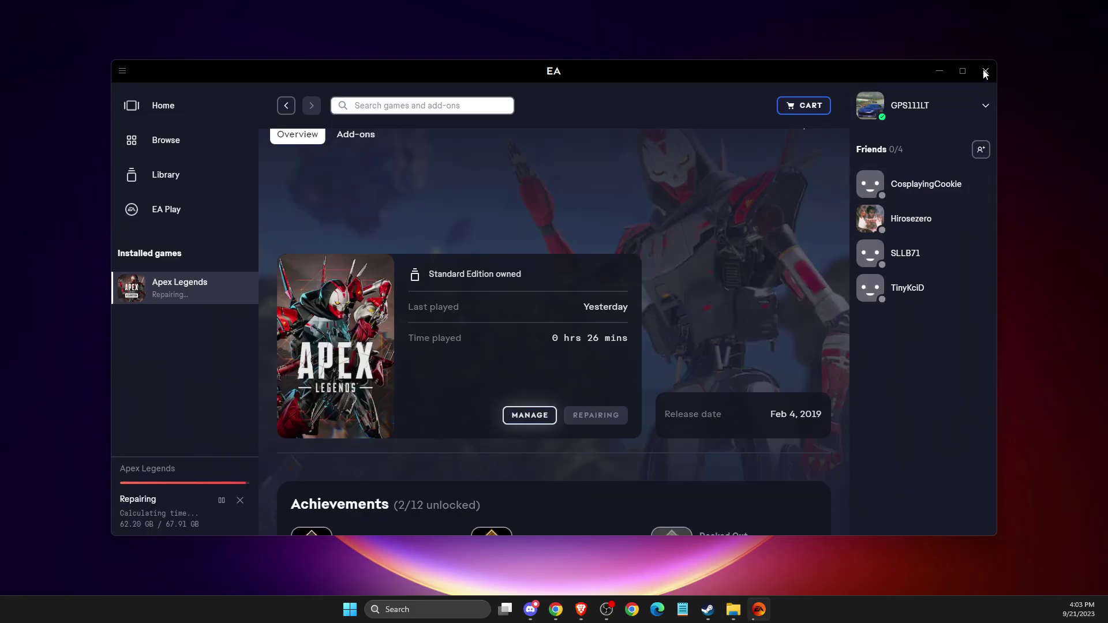
click(985, 71)
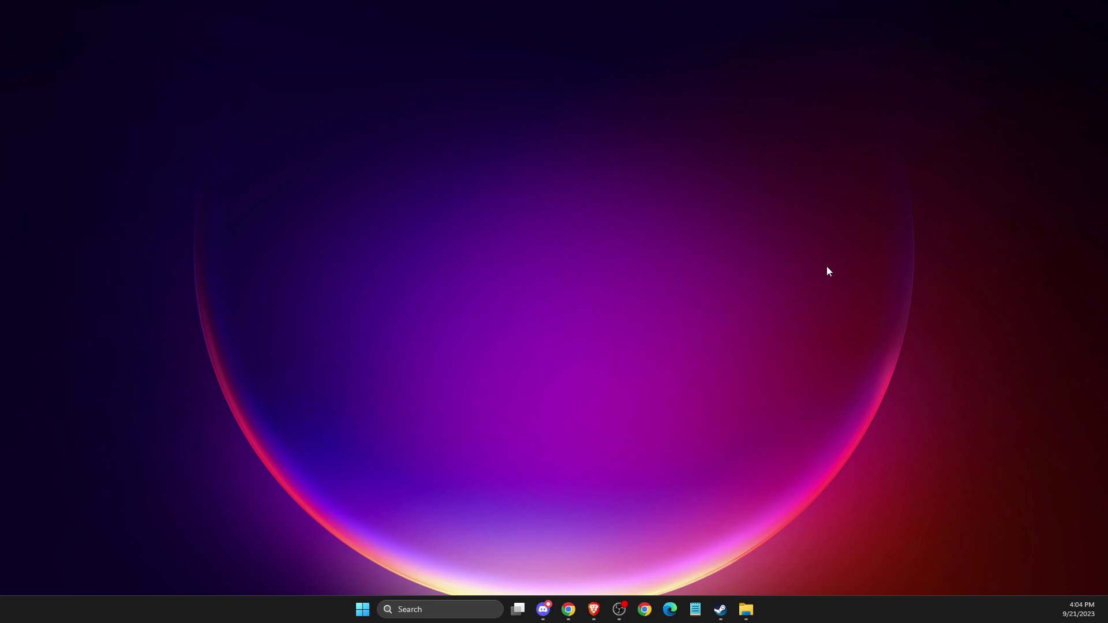
click(455, 609)
text(settings)
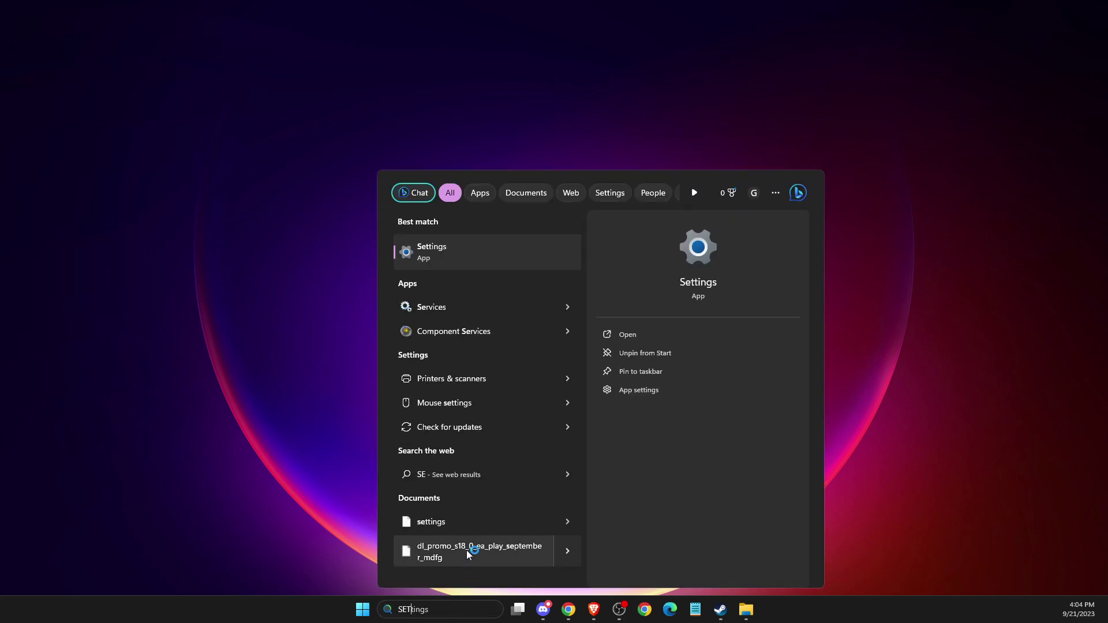
key(Return)
- Run a Windows Update check for new updates and close Settings
click(339, 401)
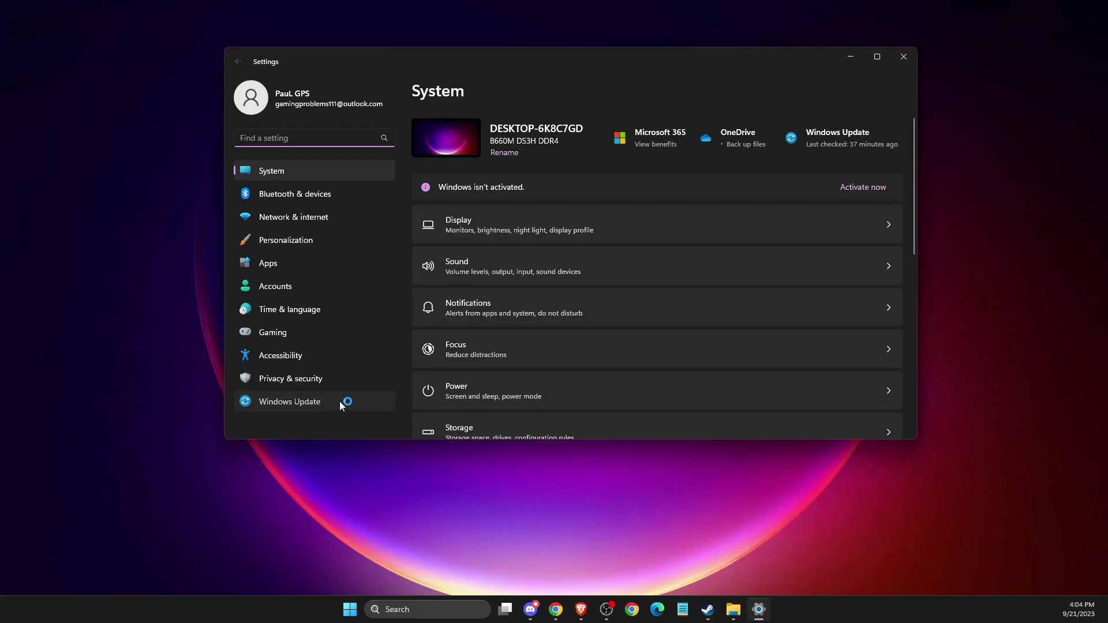
click(868, 144)
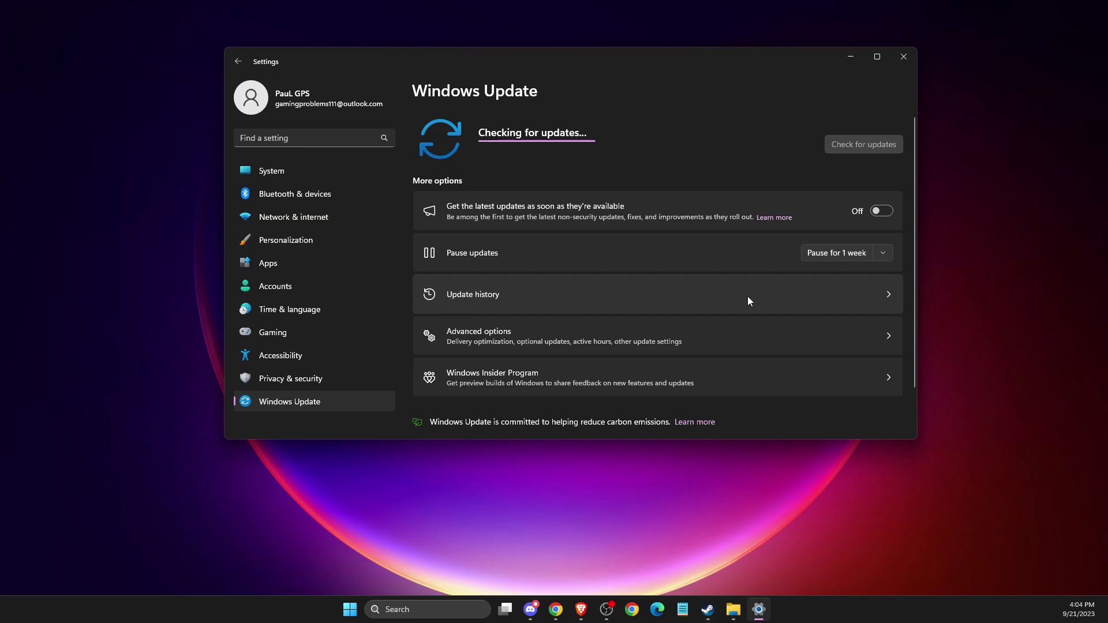
click(904, 56)
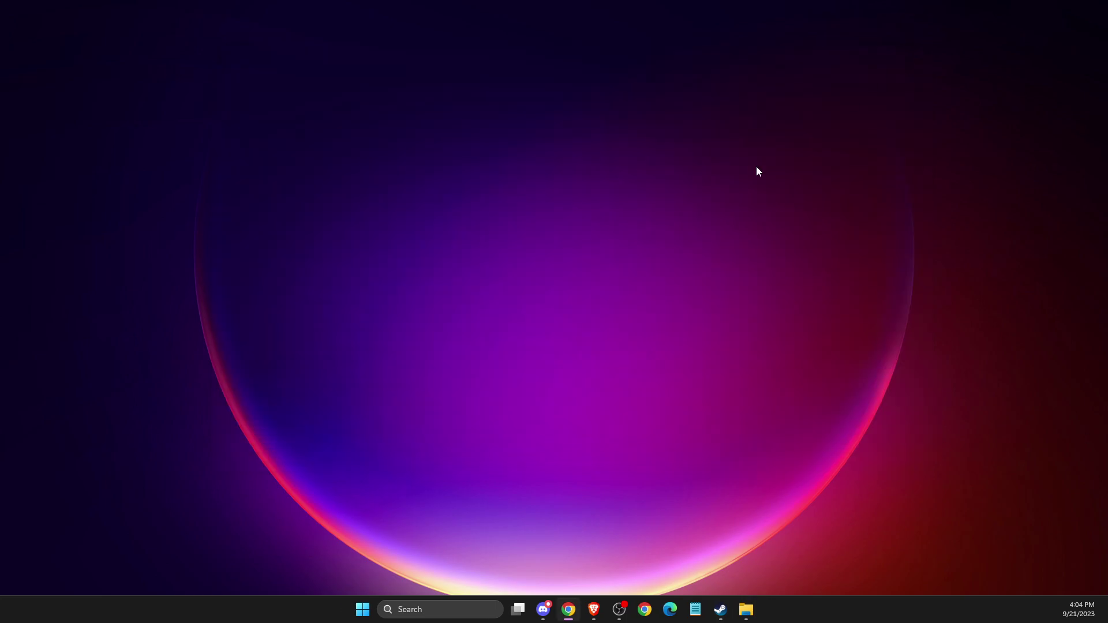
- Check for driver updates in GeForce Experience, confirming Studio Driver 536.99 is current, then close it
click(445, 612)
text(GEFO)
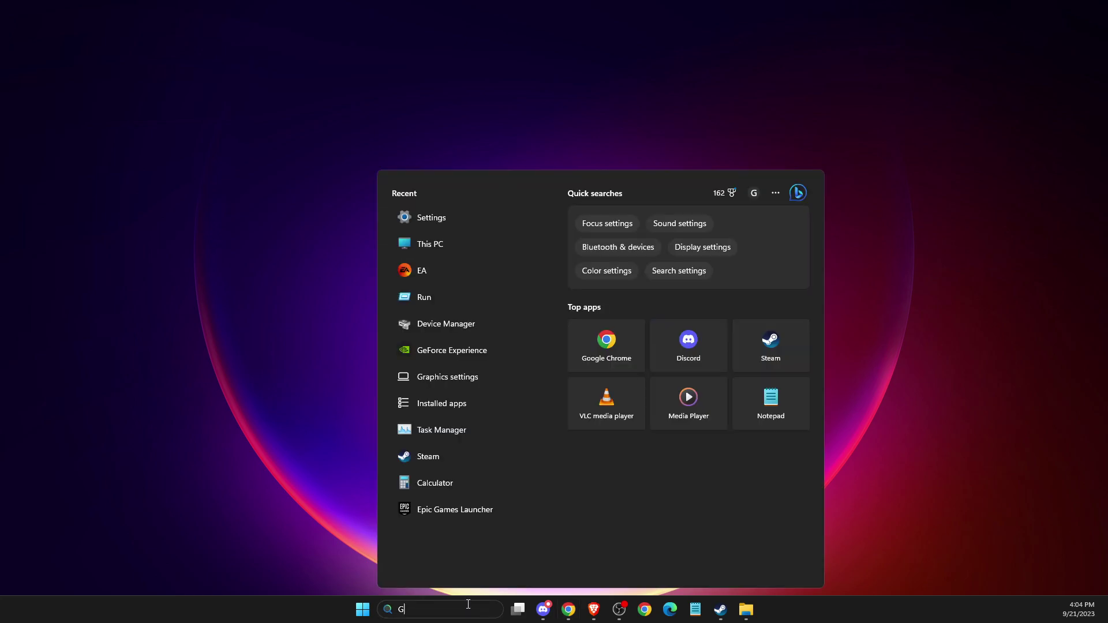
click(497, 264)
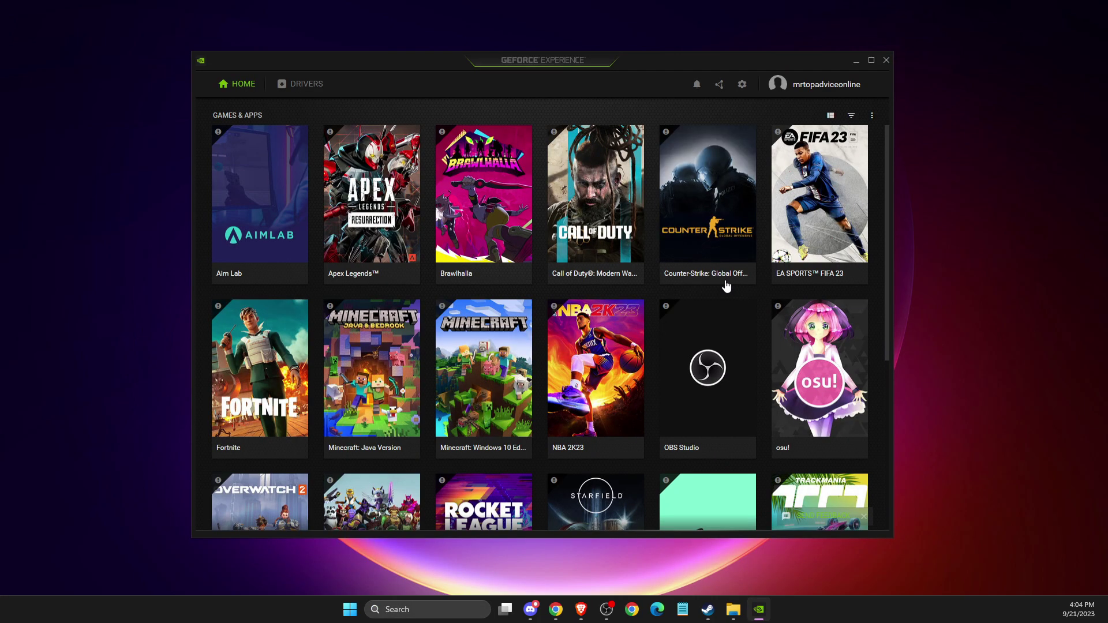
click(306, 83)
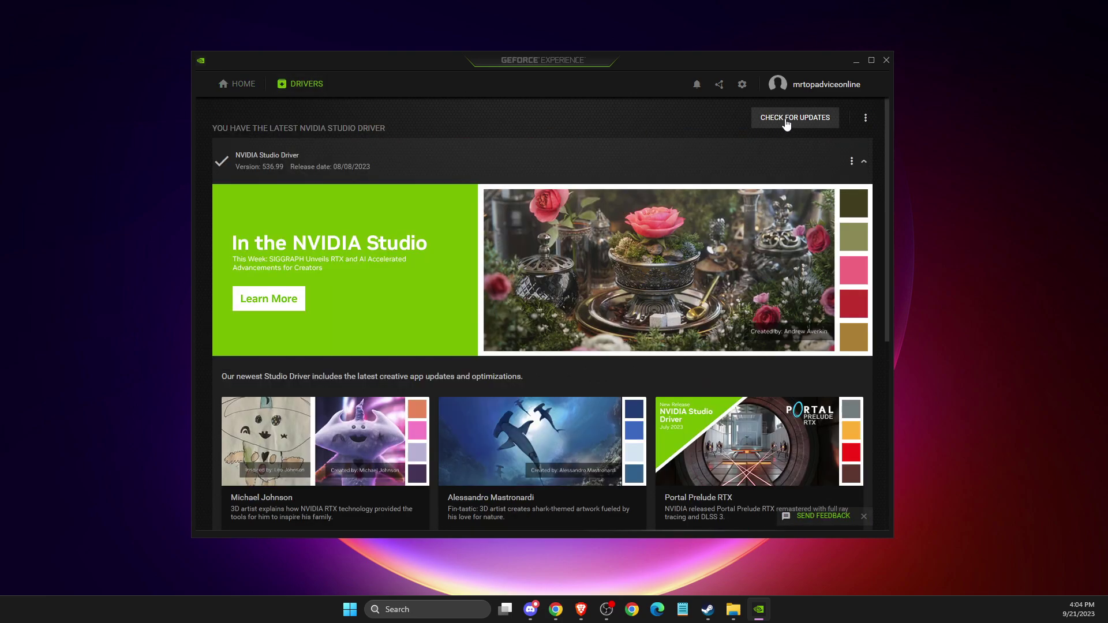
click(788, 118)
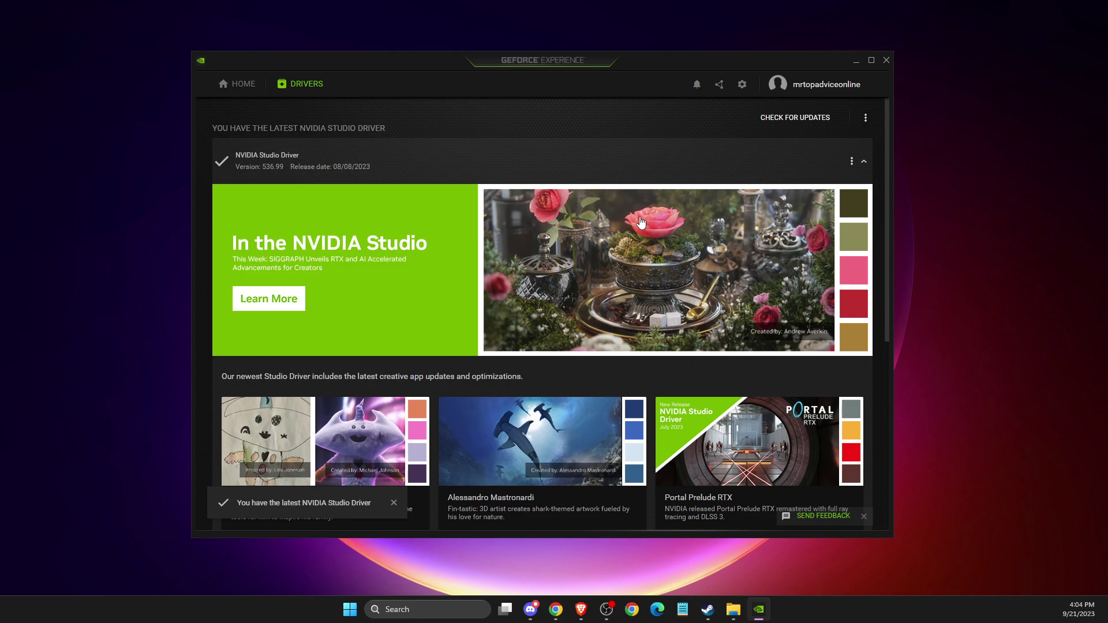
click(887, 62)
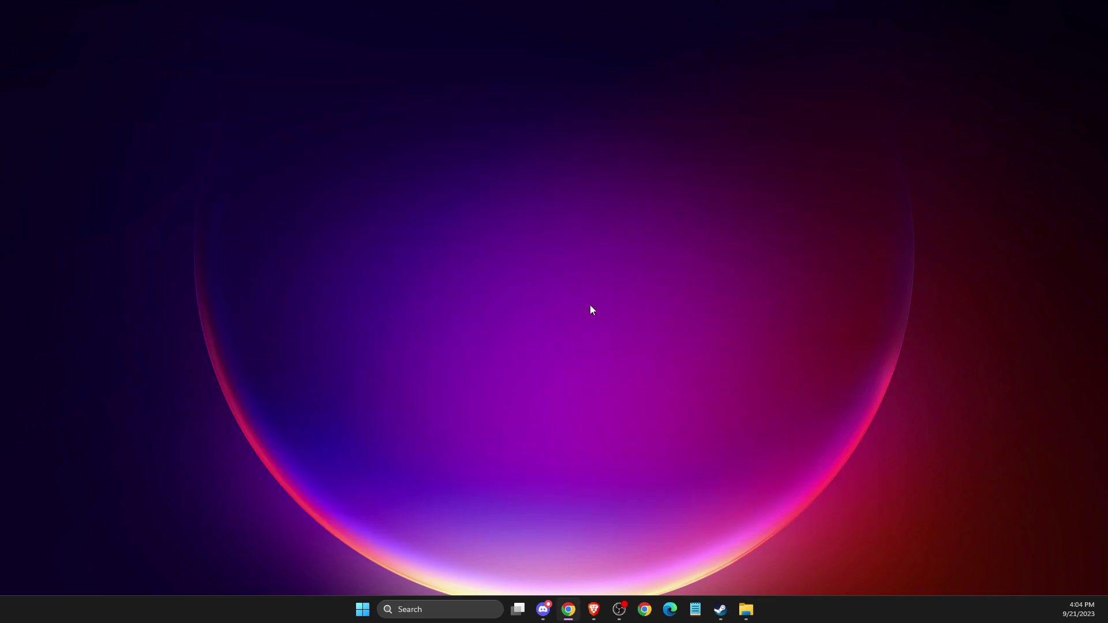
- Open Device Manager and move its window to the screen centre
click(422, 610)
text(Device Manager)
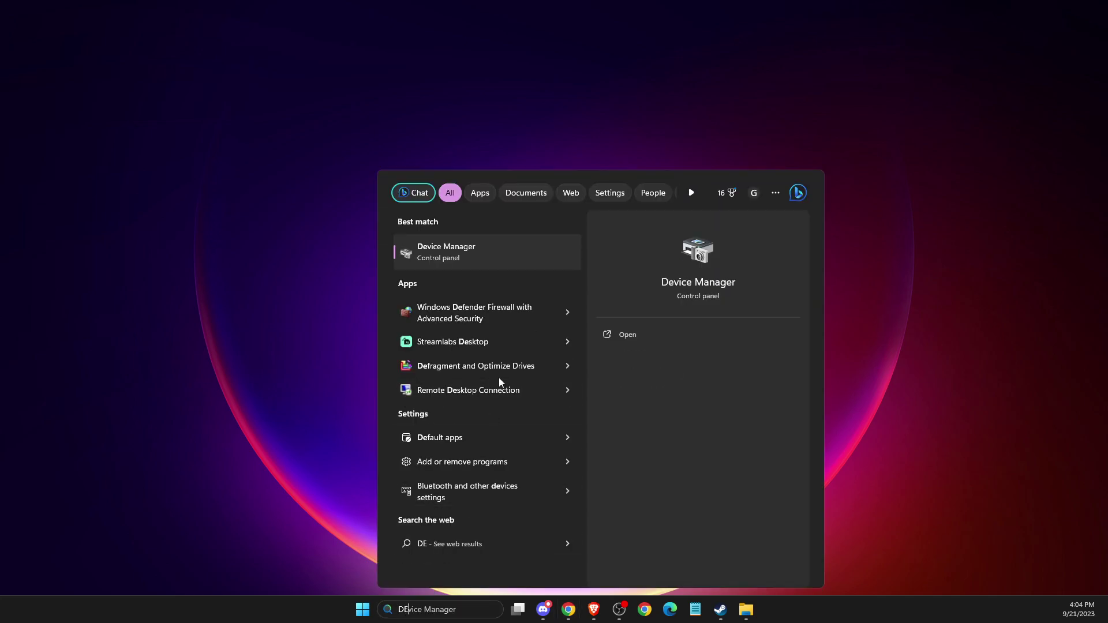
click(451, 266)
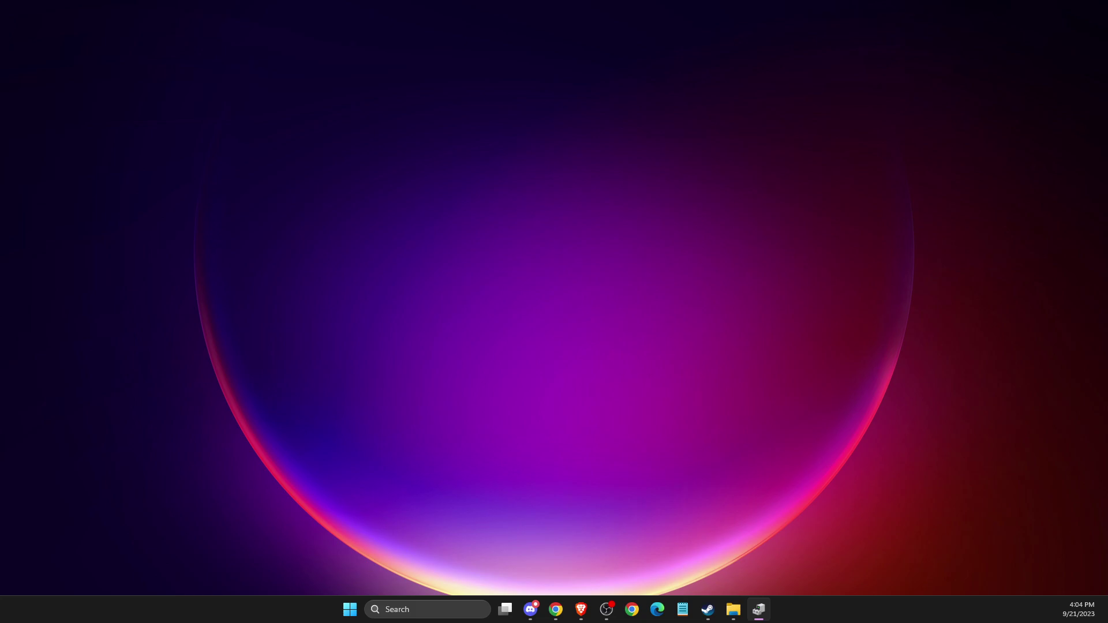
drag(643, 89, 427, 109)
- Have Windows search automatically for an NVIDIA GeForce RTX 3070 driver, then close Device Manager
double_click(409, 191)
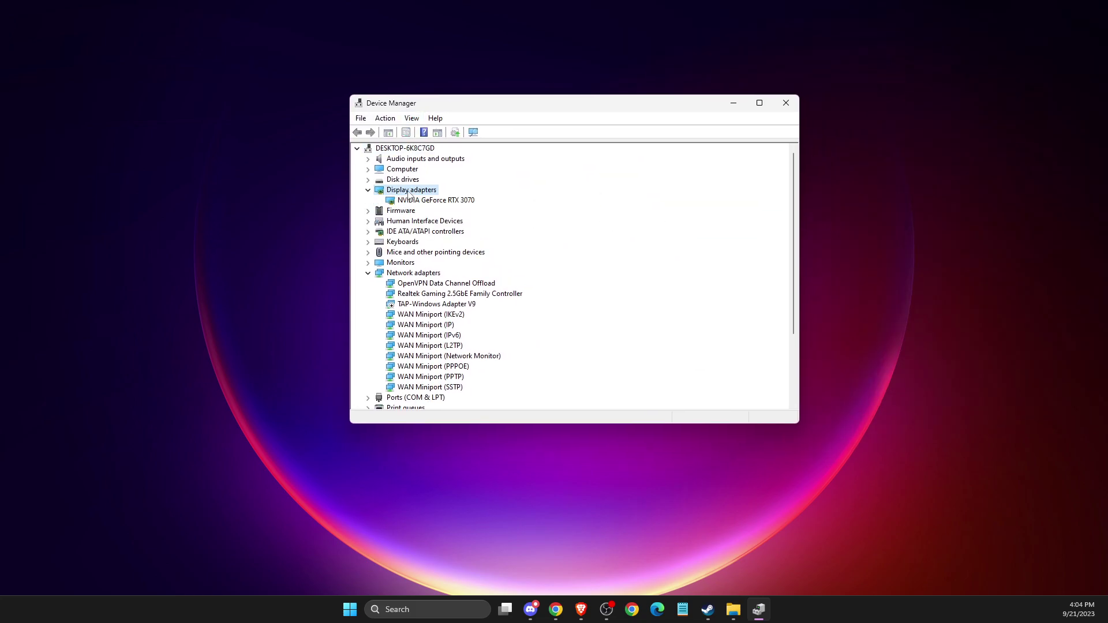
right_click(427, 200)
click(459, 203)
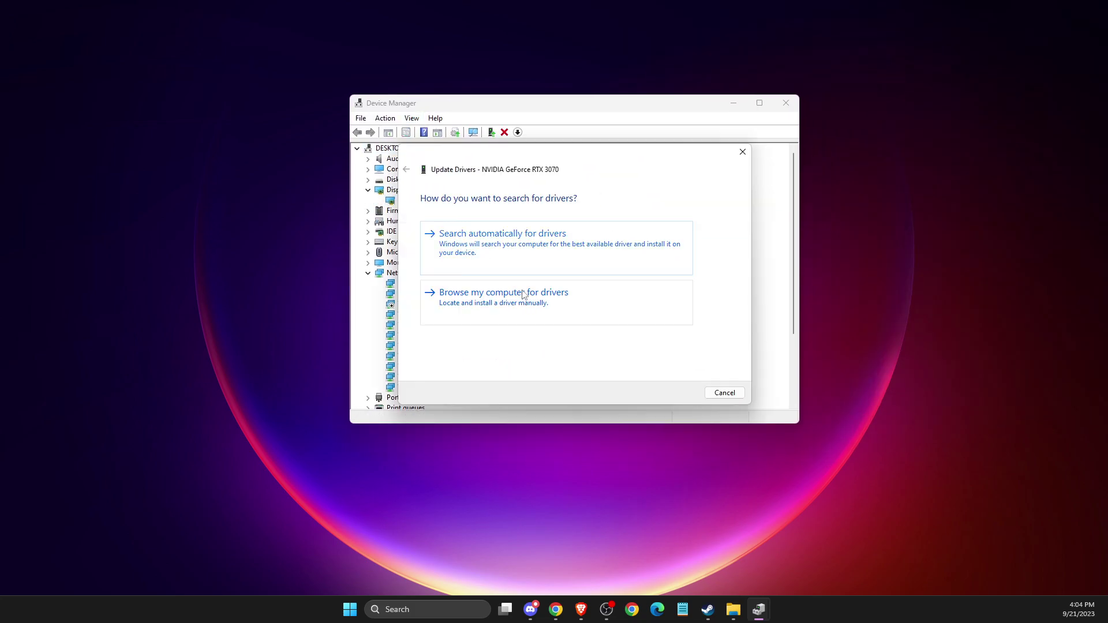
click(508, 253)
click(725, 393)
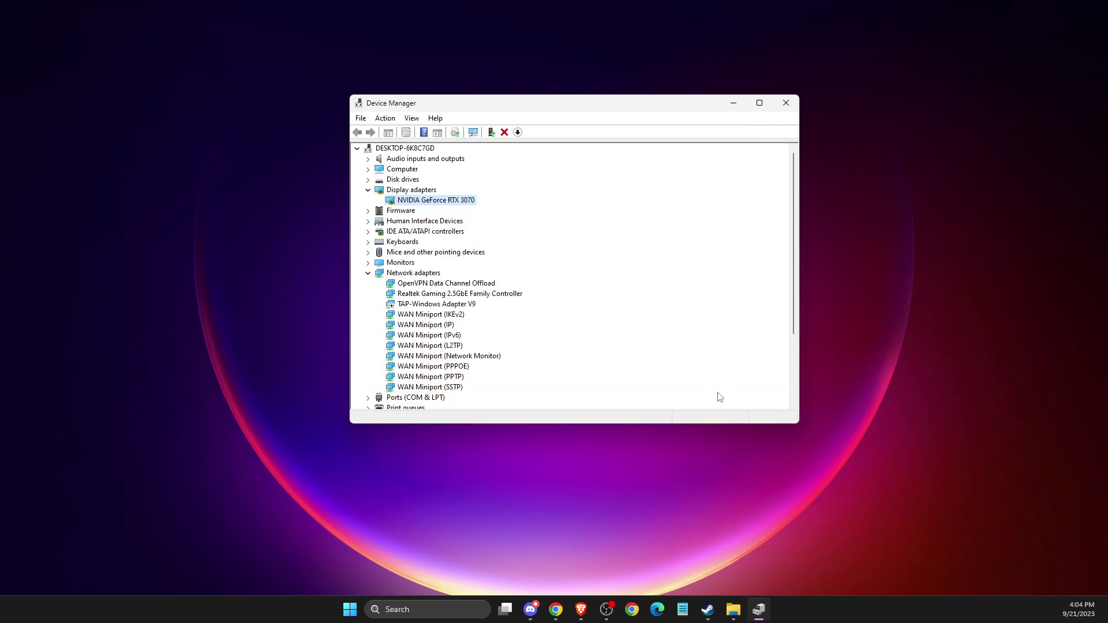
click(786, 103)
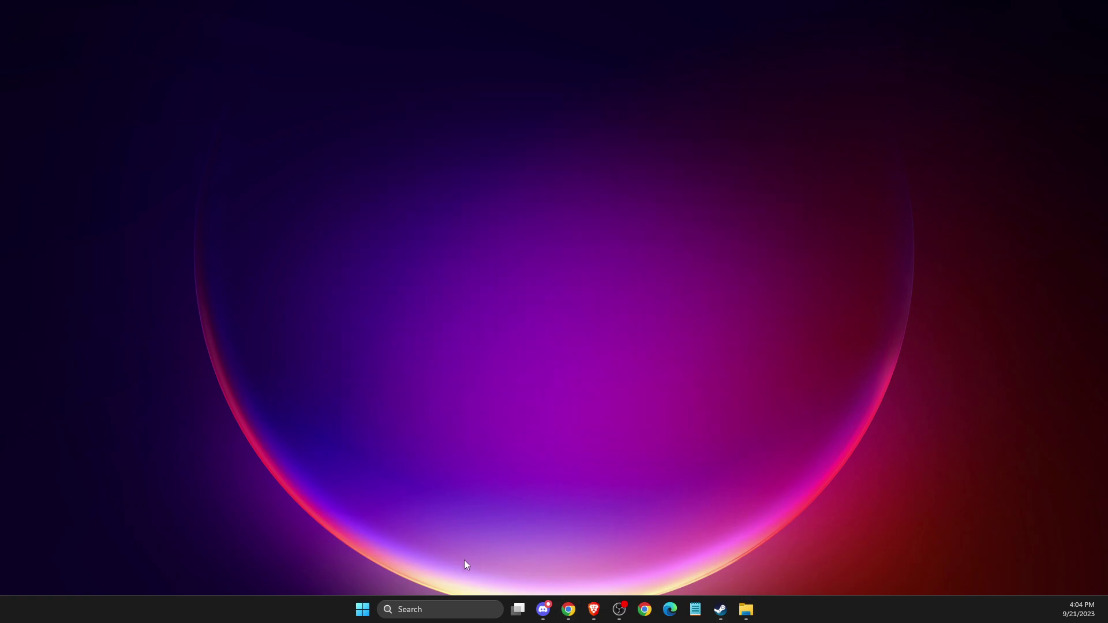
- Open the firewall's allowed-apps list, unlock it with Change settings, and jump to the FIFA 23 entries
click(459, 611)
text(WIND)
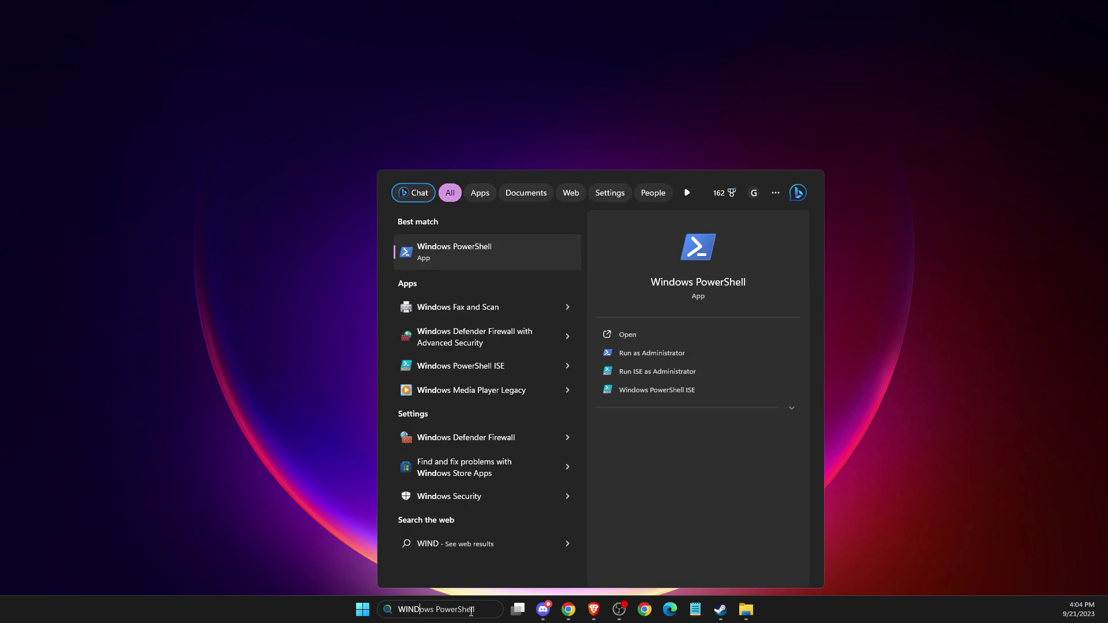
text(OWS DEFE)
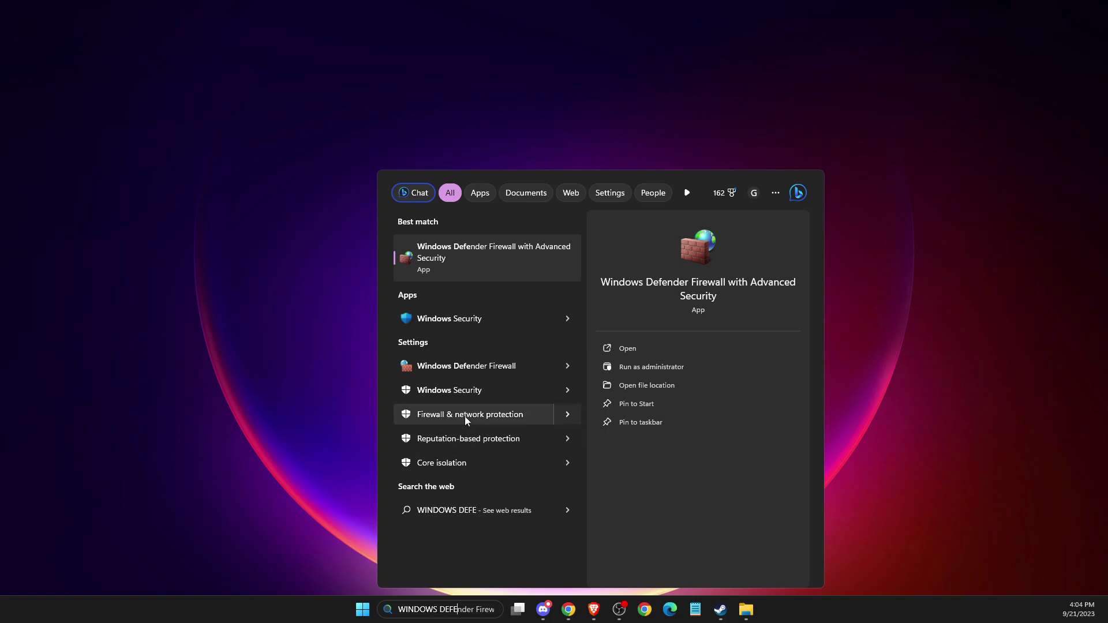
click(464, 365)
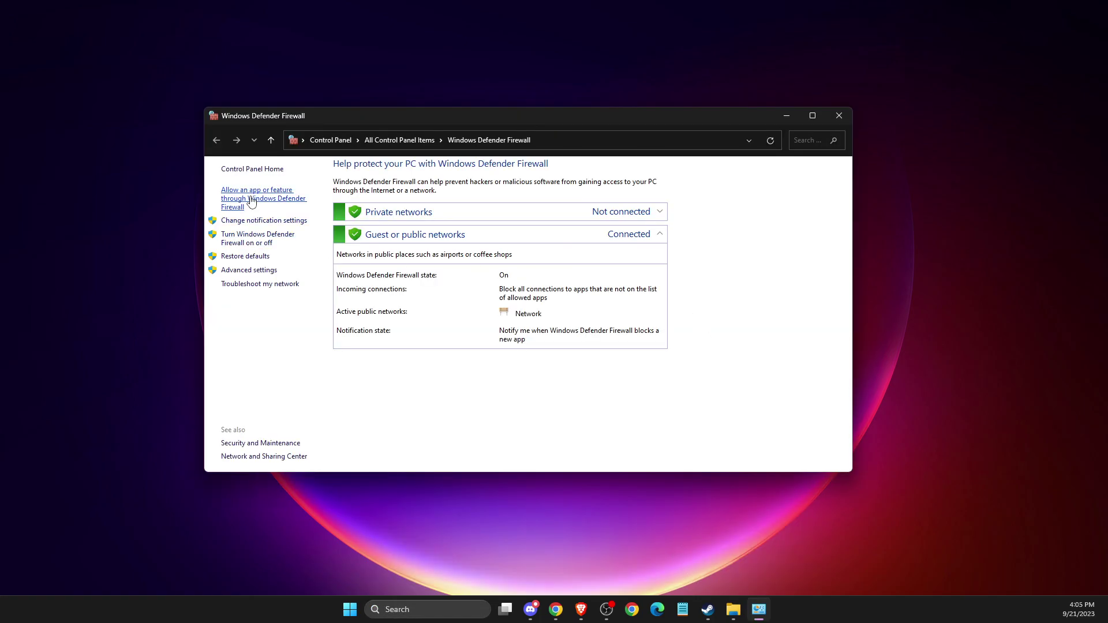
click(251, 202)
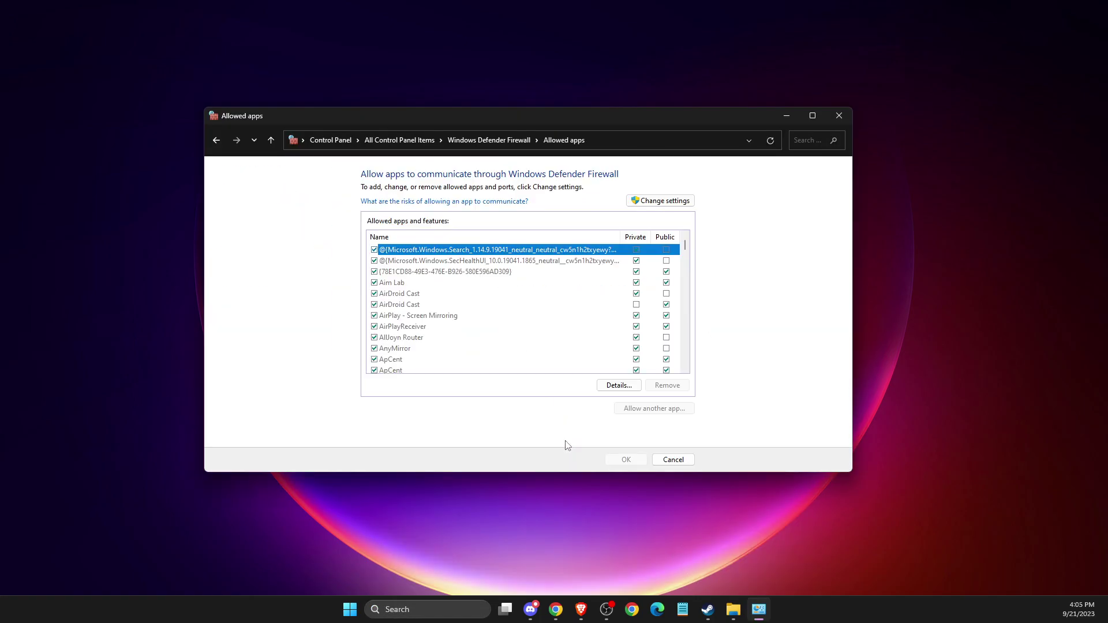
click(638, 204)
key(f)
key(i)
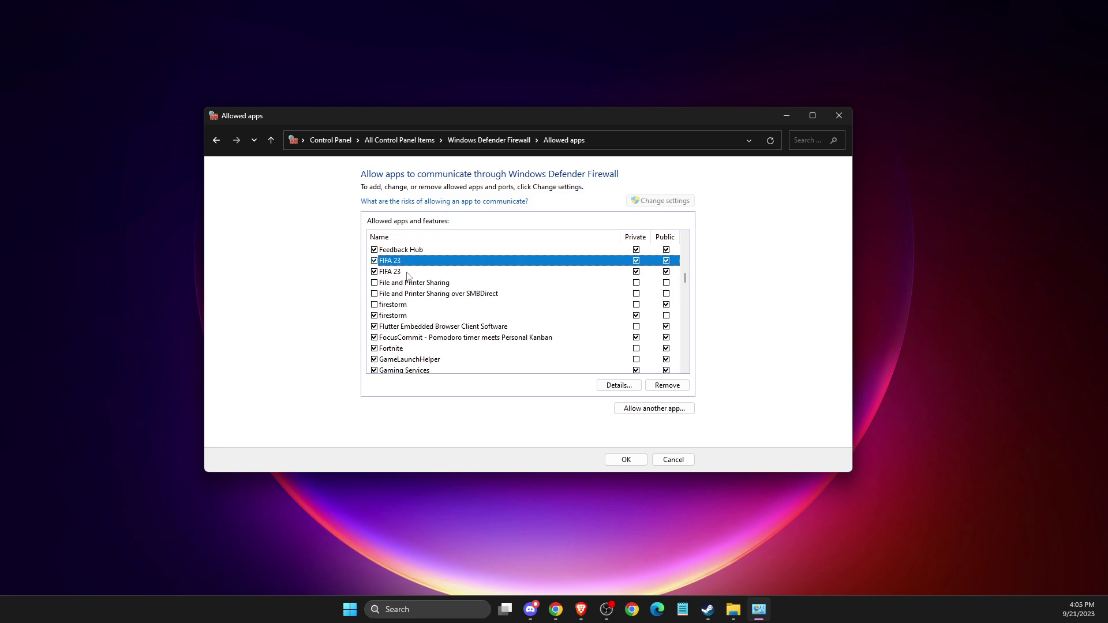
- Choose C:\Program Files\EA Games\FIFA 23\FIFA23 as a new app to allow through the firewall
click(641, 410)
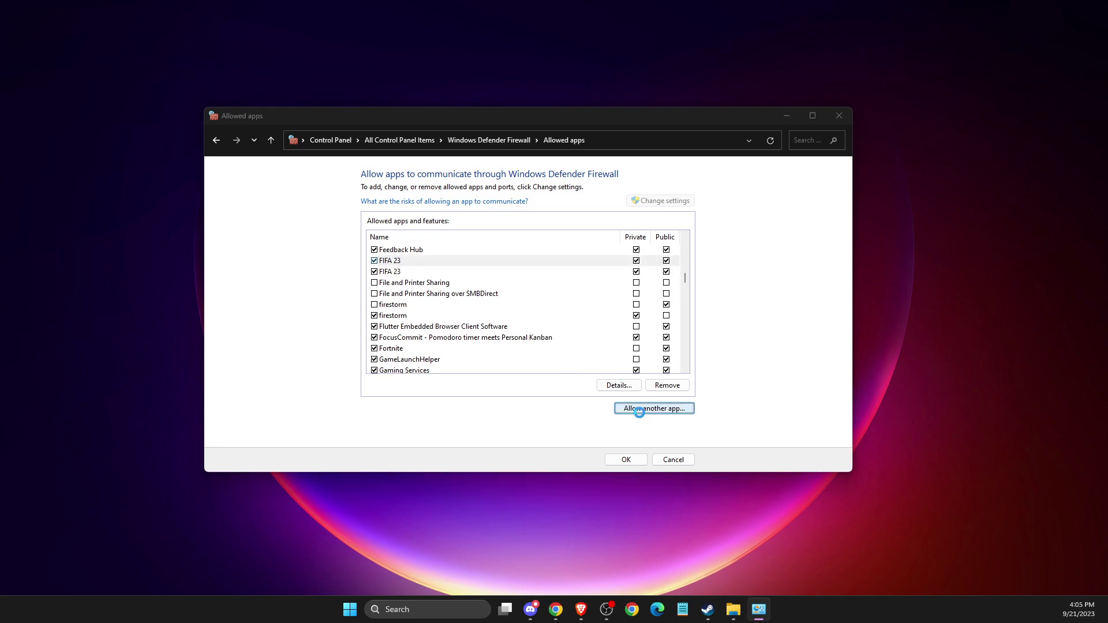
click(779, 368)
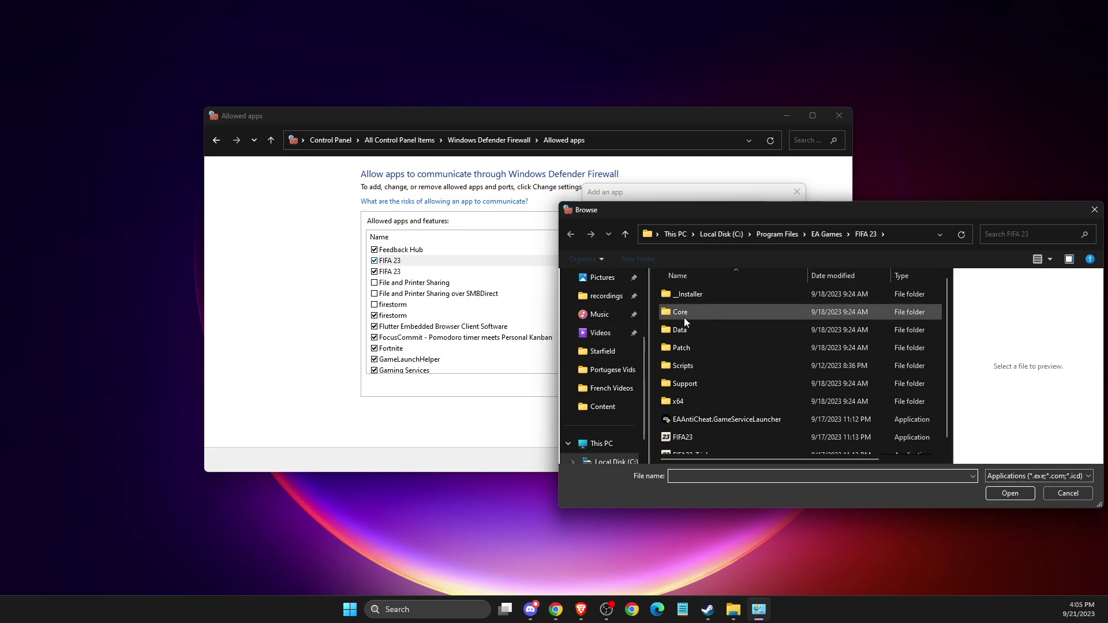
click(774, 234)
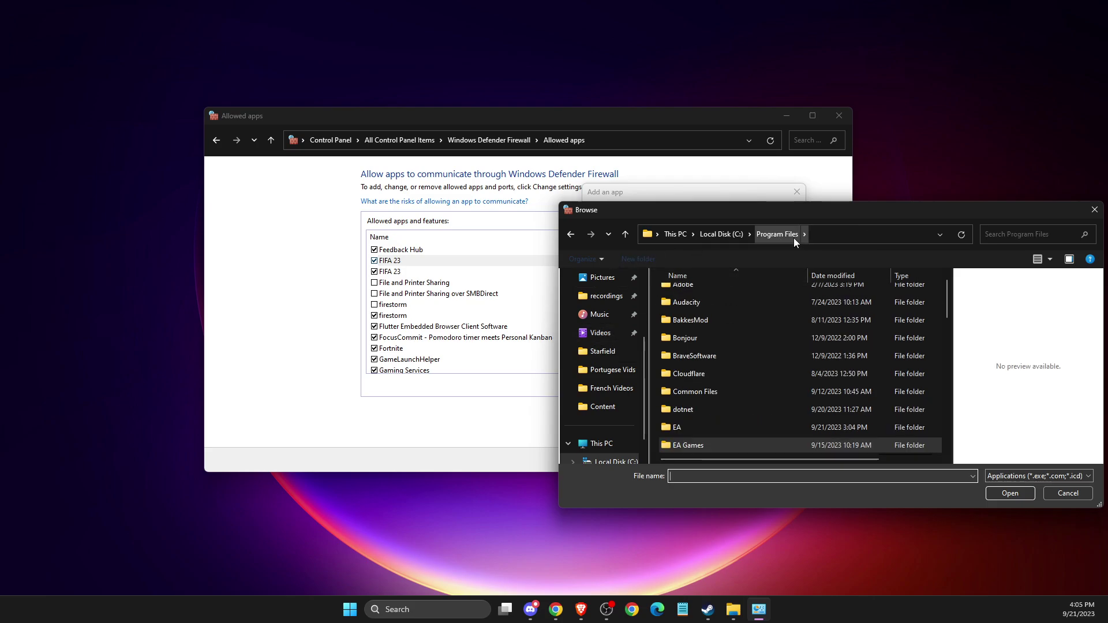
double_click(706, 393)
double_click(684, 312)
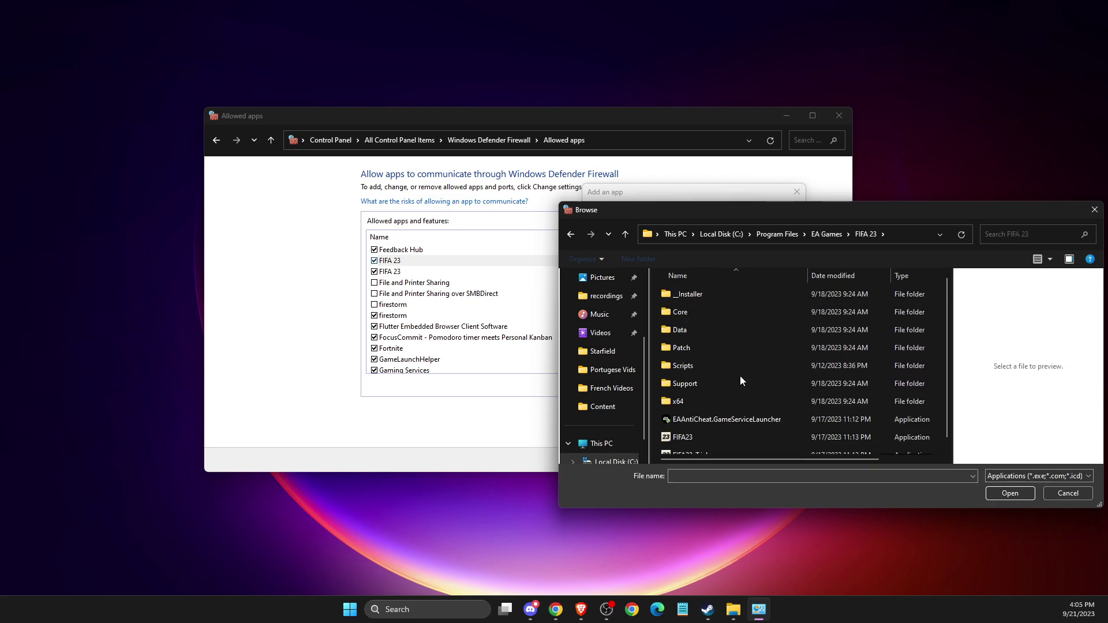
click(707, 428)
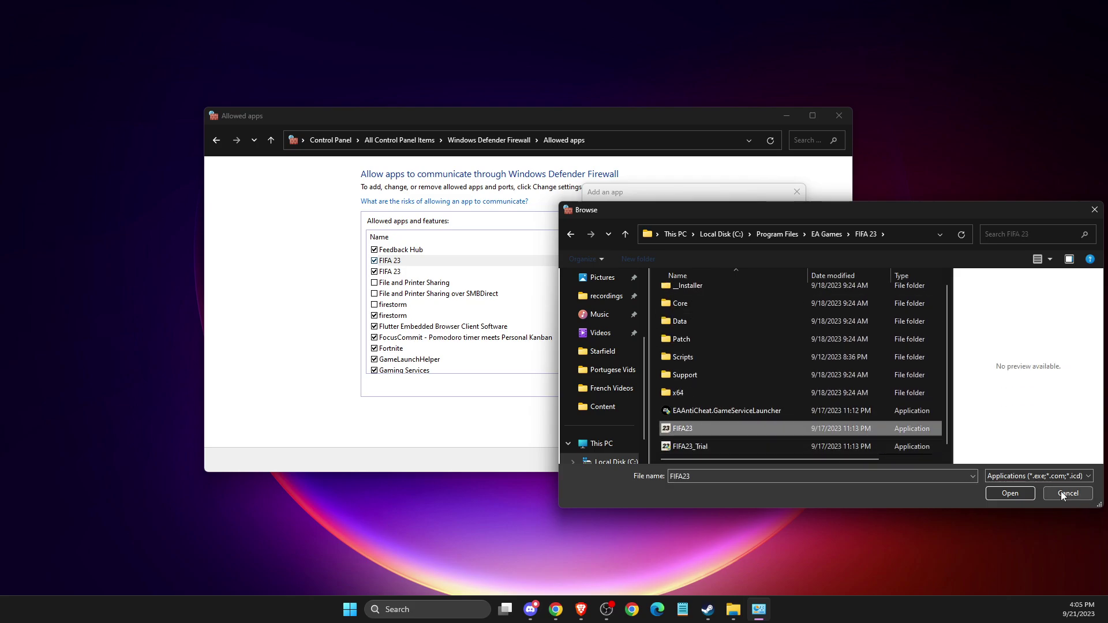
click(1009, 493)
- Add FIFA23, dismiss the already-in-exceptions error, and close both firewall windows
click(733, 412)
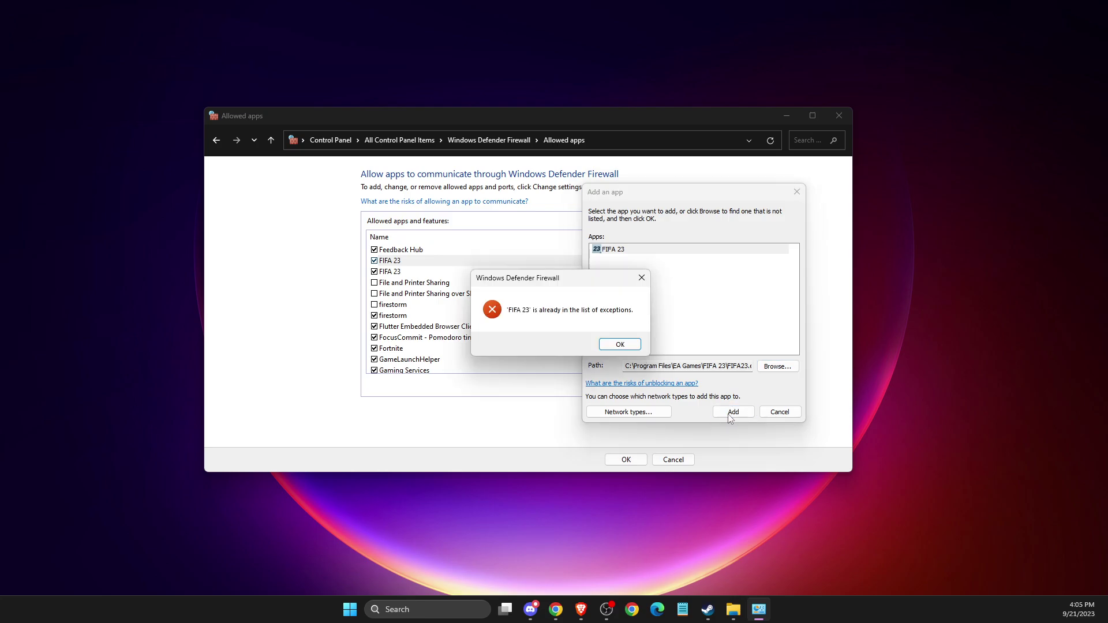
click(612, 345)
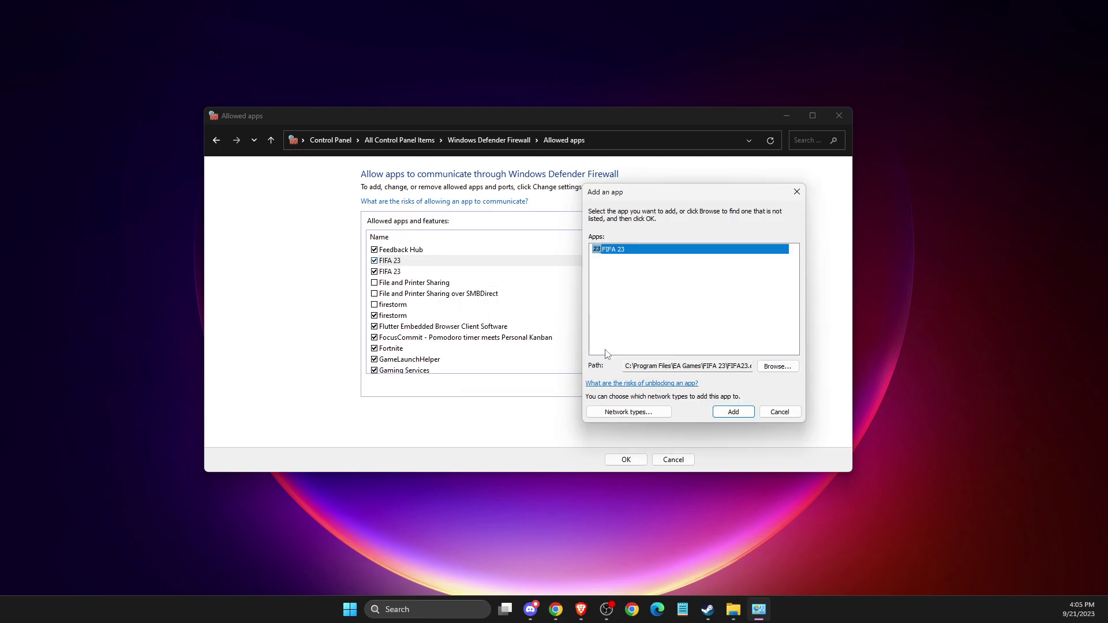
click(796, 193)
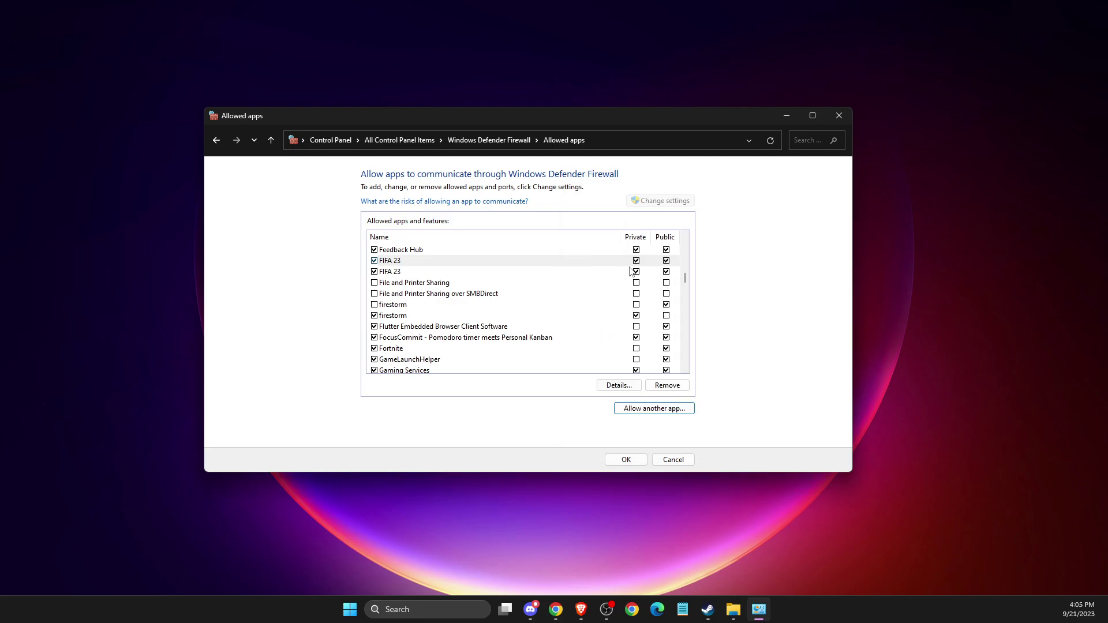
click(839, 116)
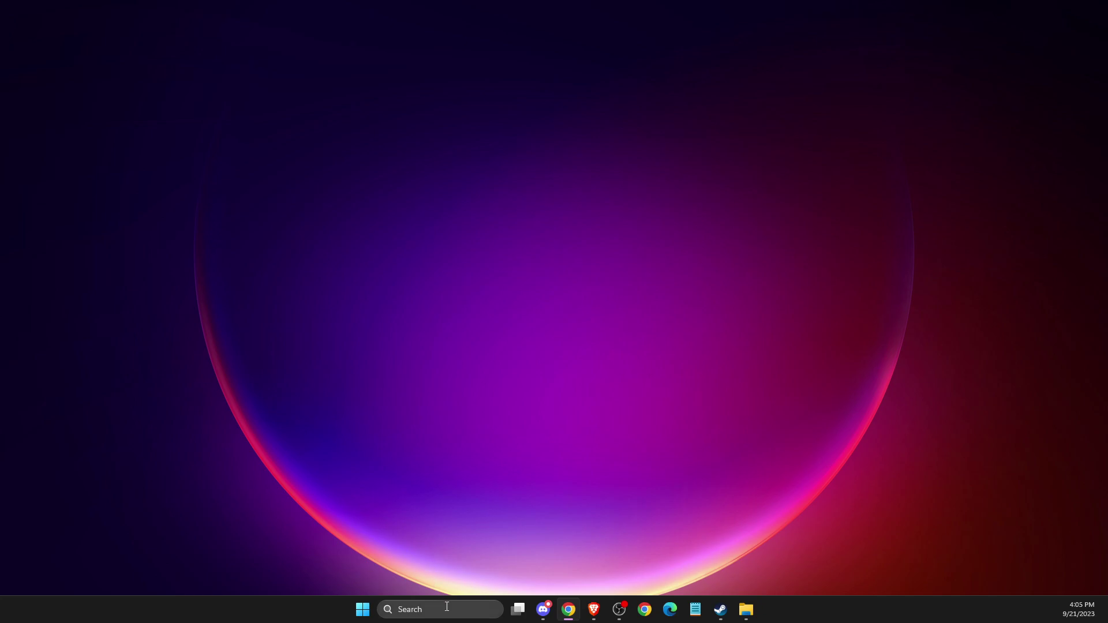
- Open Graphics settings and view the FIFA 23 Trial entry's High performance preference without changing it
click(465, 609)
text(GRAPHICS)
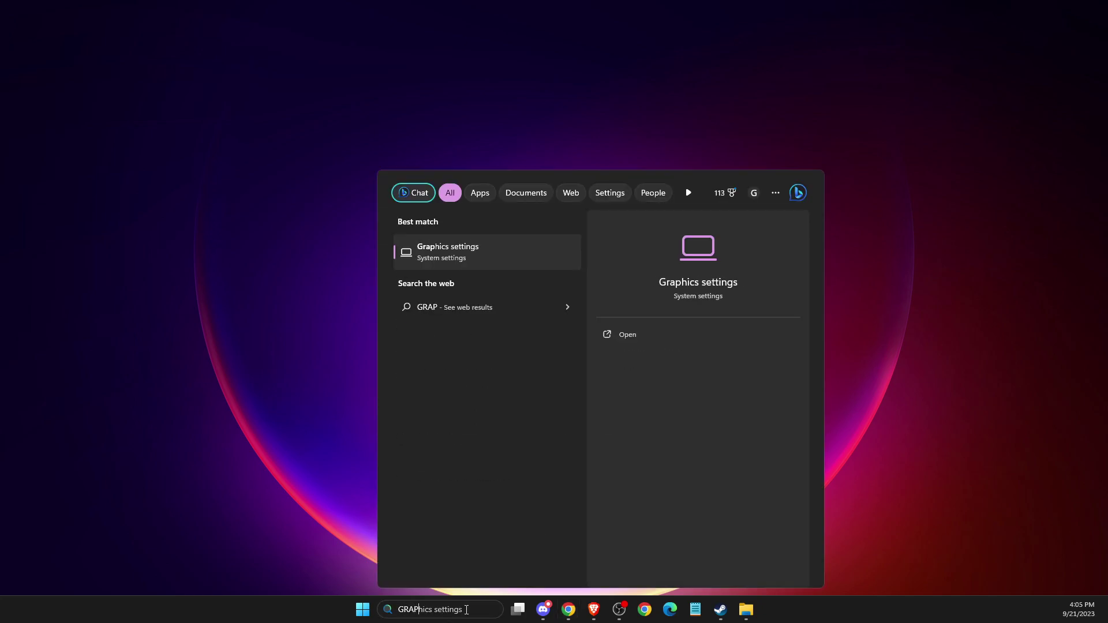
key(Return)
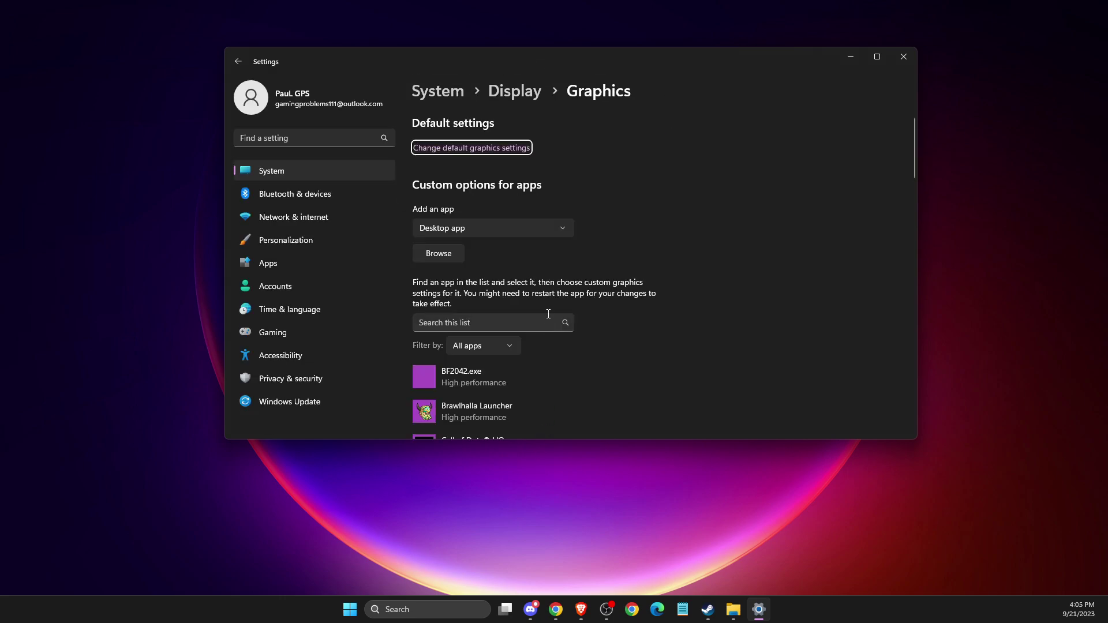
scroll(493, 262, down, 5)
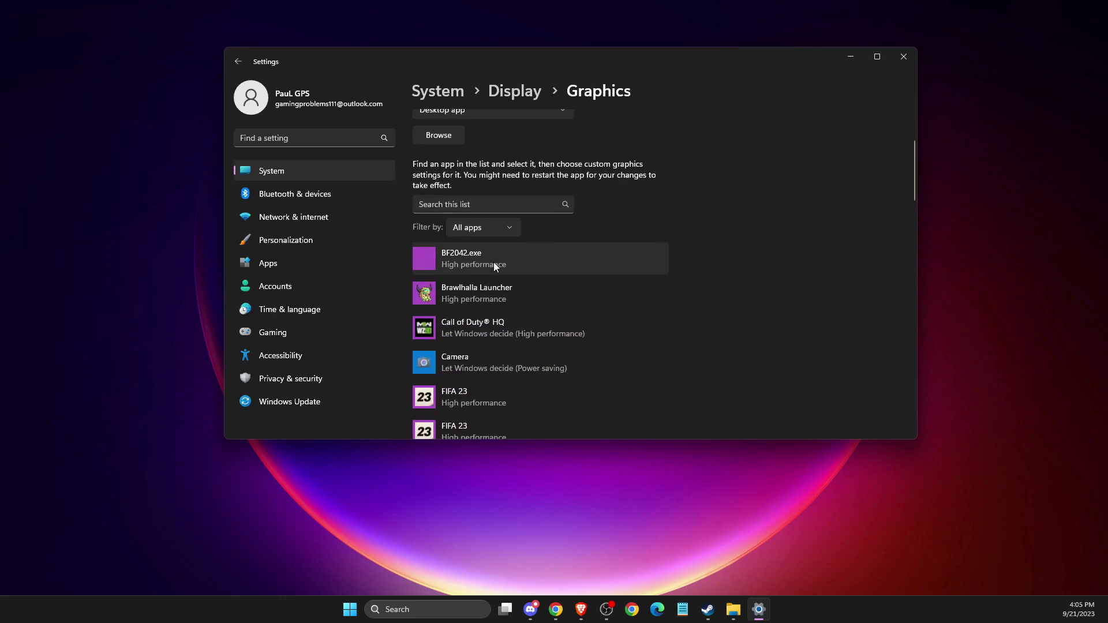
click(465, 256)
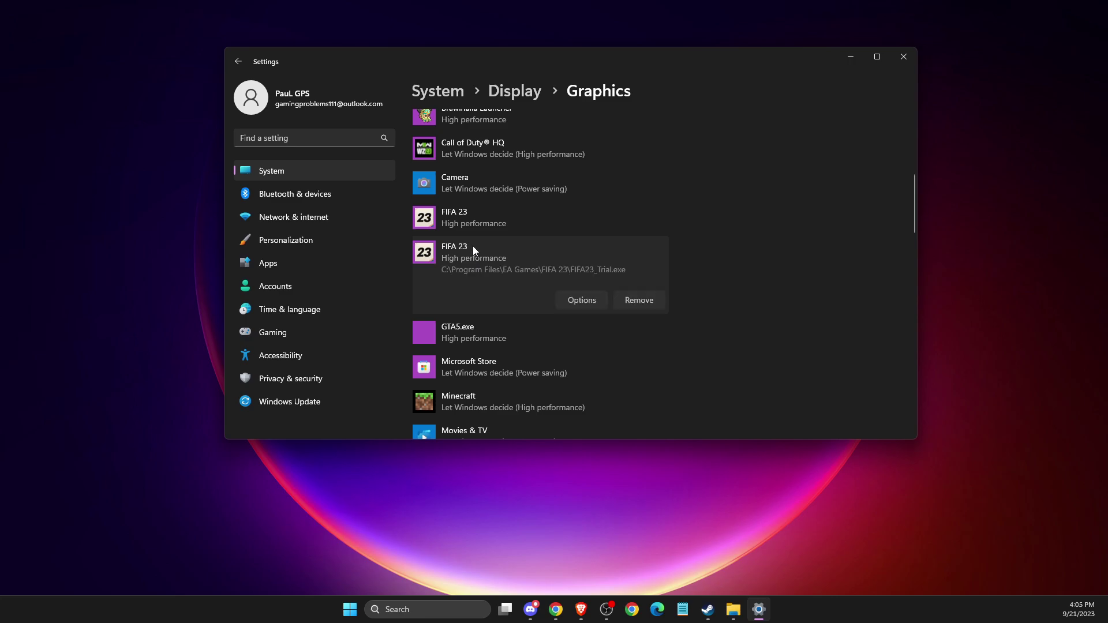
click(571, 301)
click(624, 335)
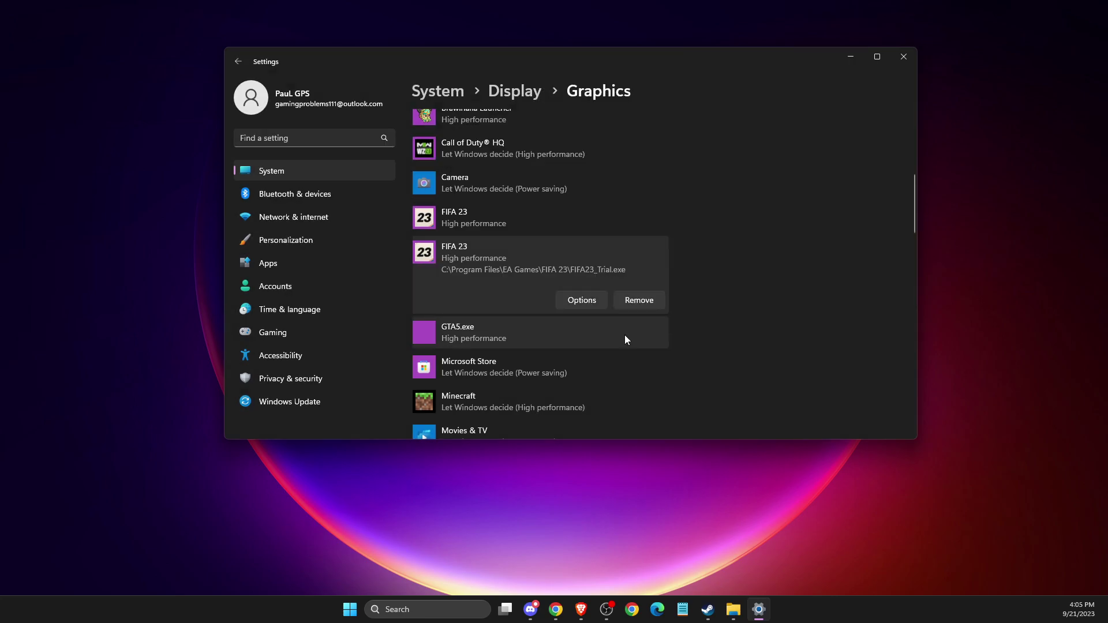
scroll(536, 245, up, 4)
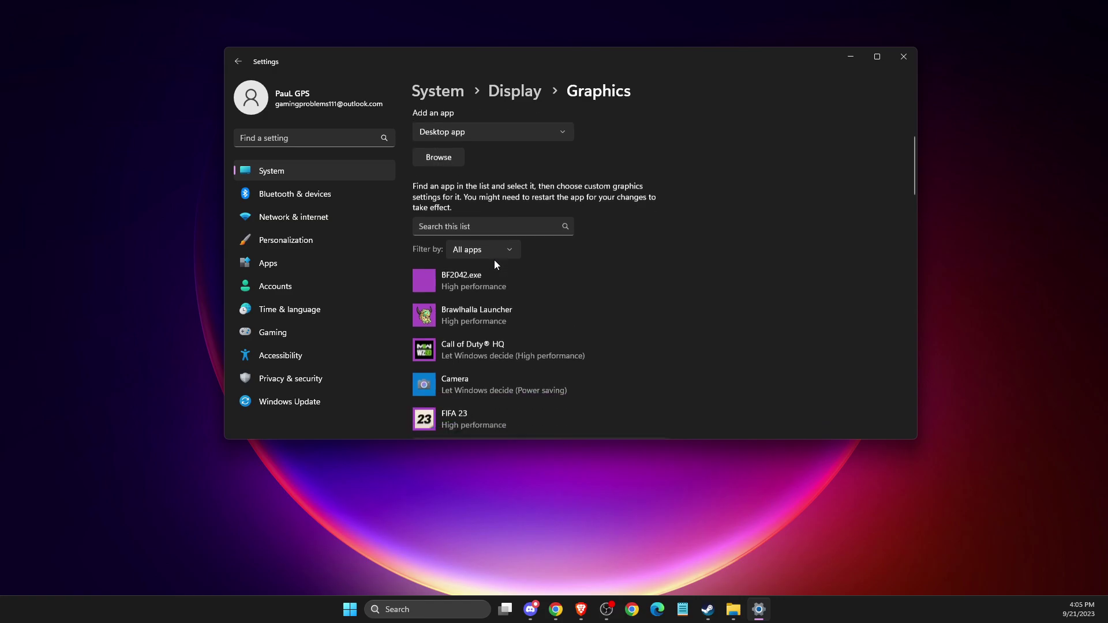
scroll(490, 280, down, 3)
scroll(496, 300, up, 5)
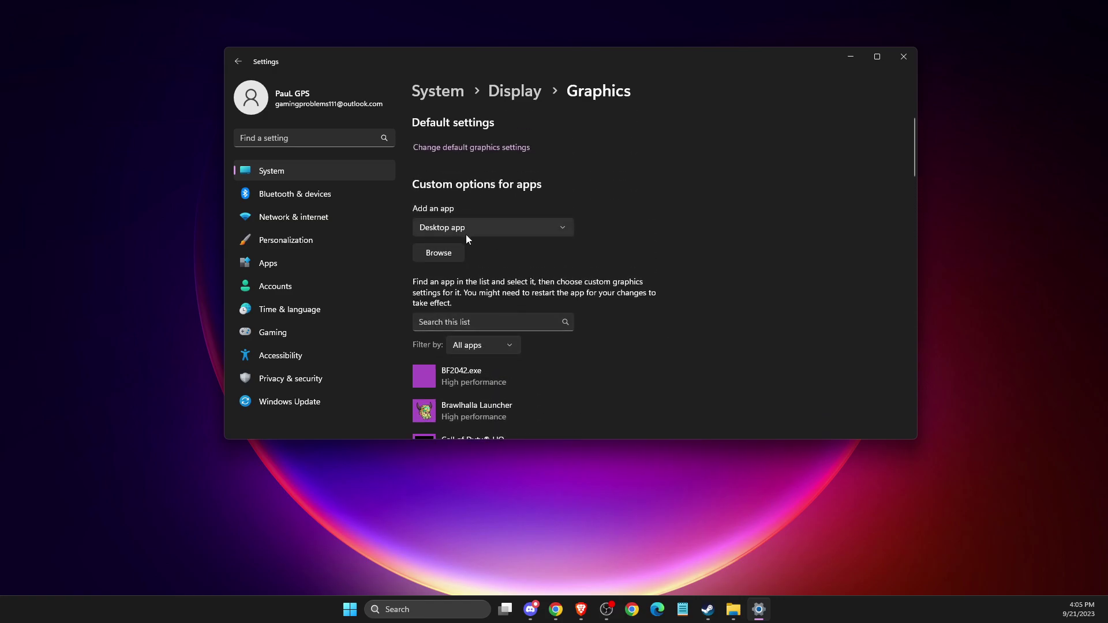
- Browse to C:\Program Files\EA Games\FIFA 23 and select the FIFA23 program file
click(439, 253)
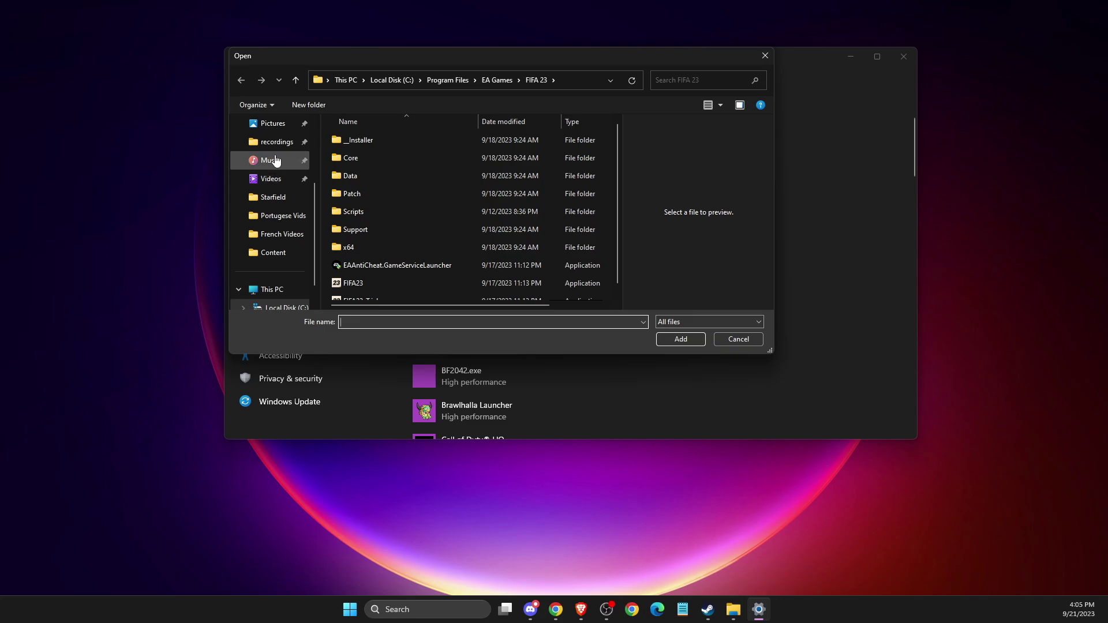
click(382, 82)
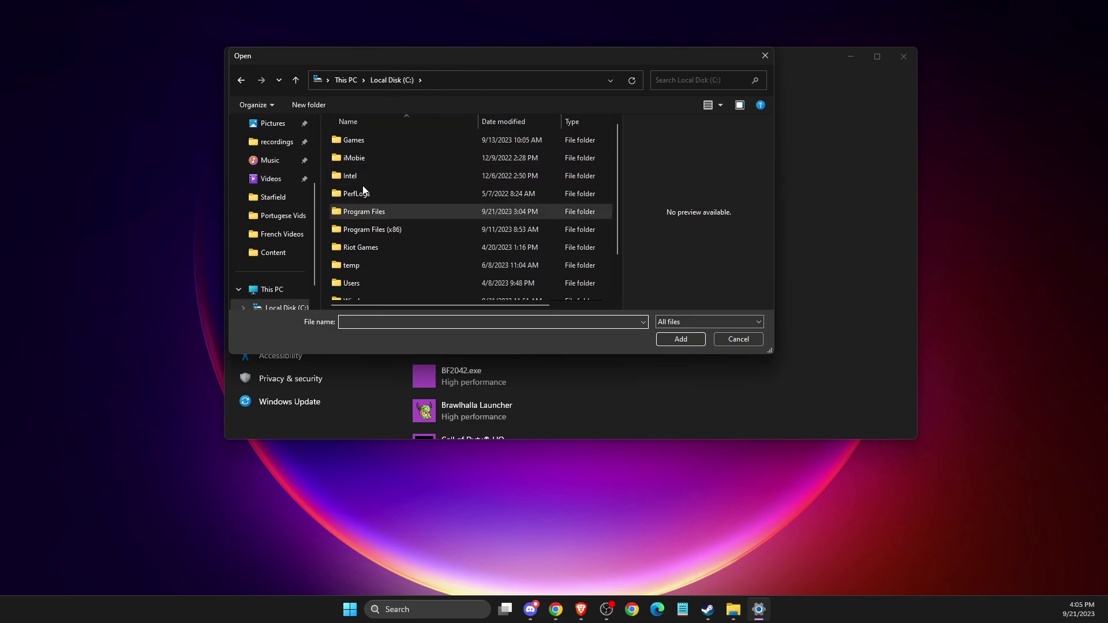
double_click(376, 214)
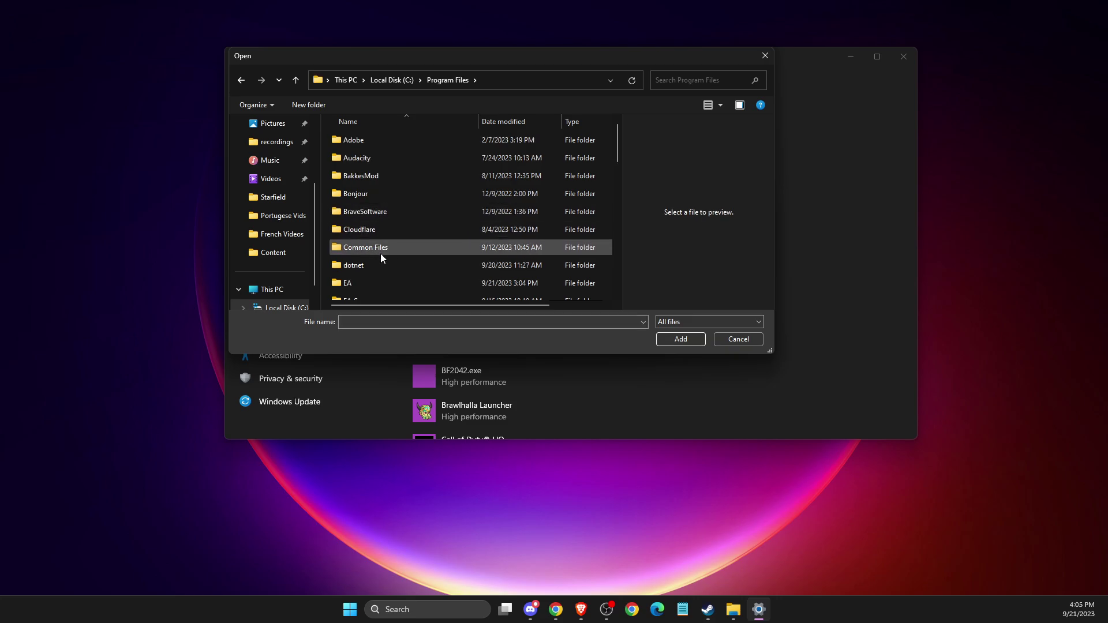
scroll(359, 276, down, 2)
double_click(365, 204)
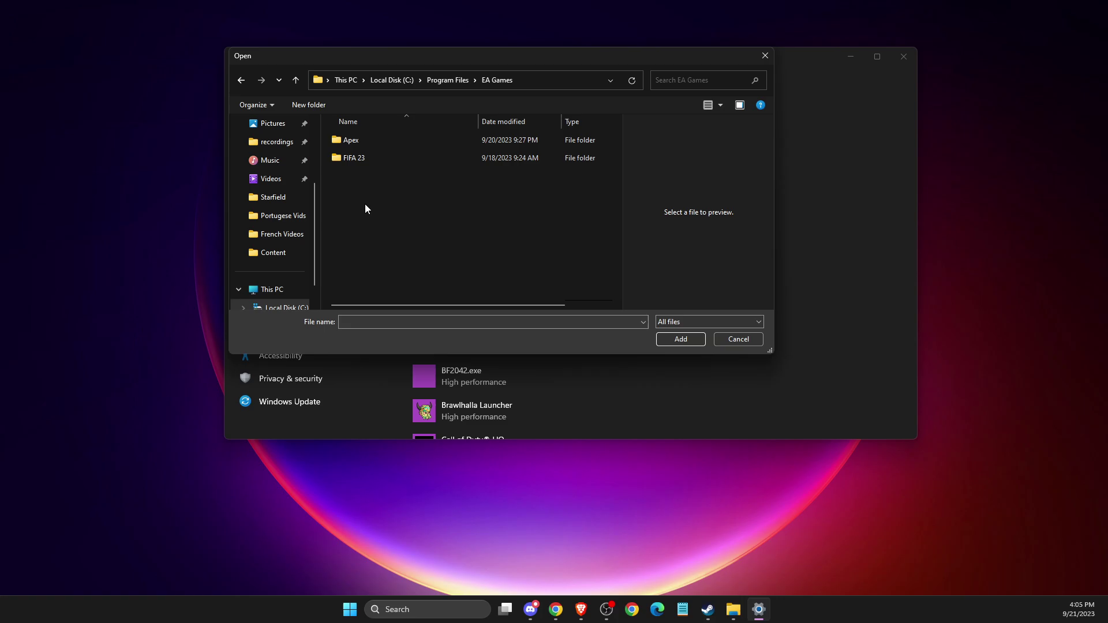
double_click(386, 160)
scroll(393, 223, down, 1)
click(370, 275)
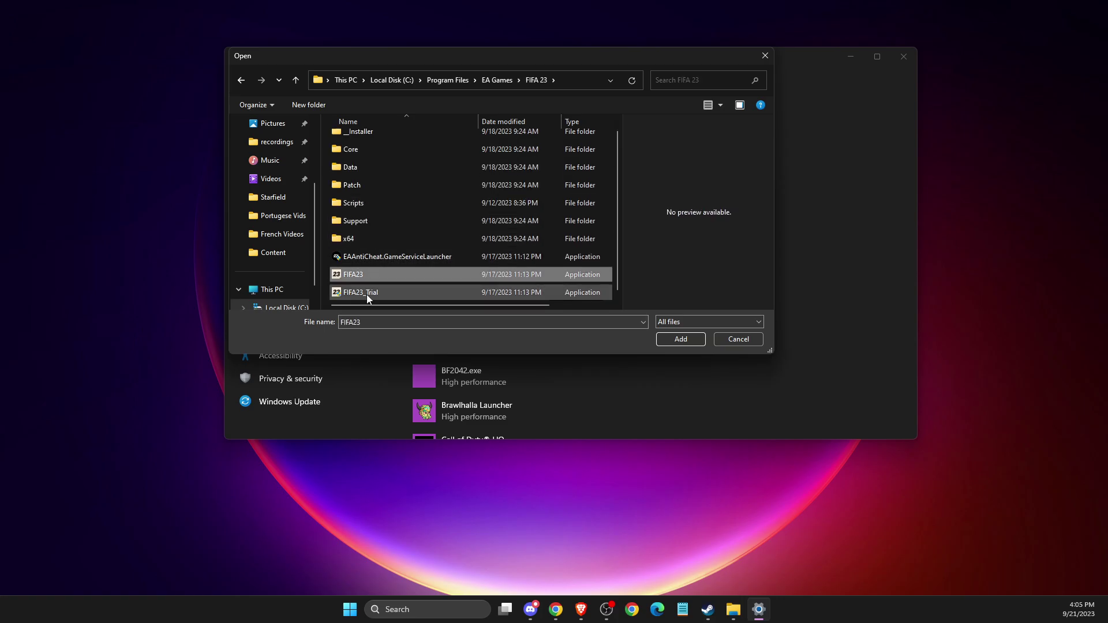
- Cancel the Open dialog and verify FIFA 23 Trial and FIFA23.exe both use High performance
click(753, 341)
scroll(480, 310, down, 3)
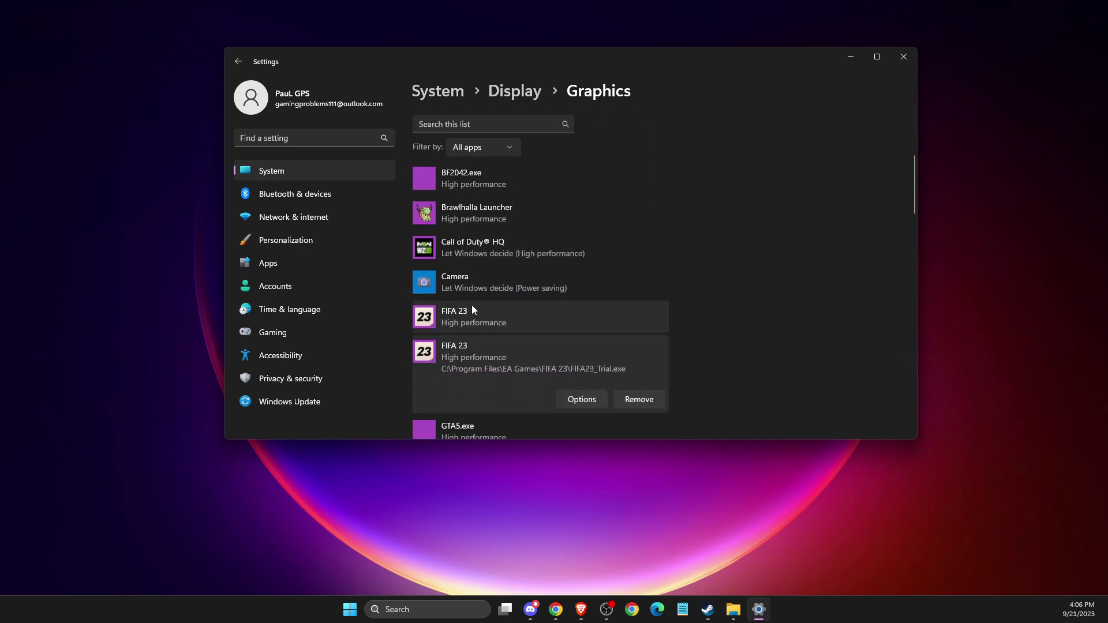
click(584, 399)
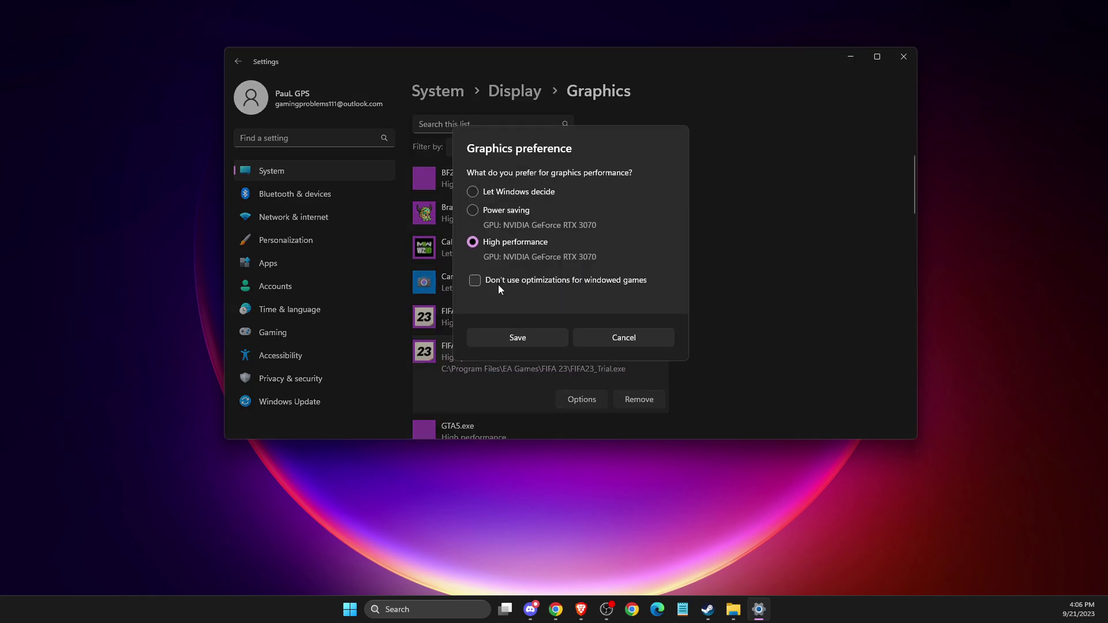
click(652, 341)
click(531, 325)
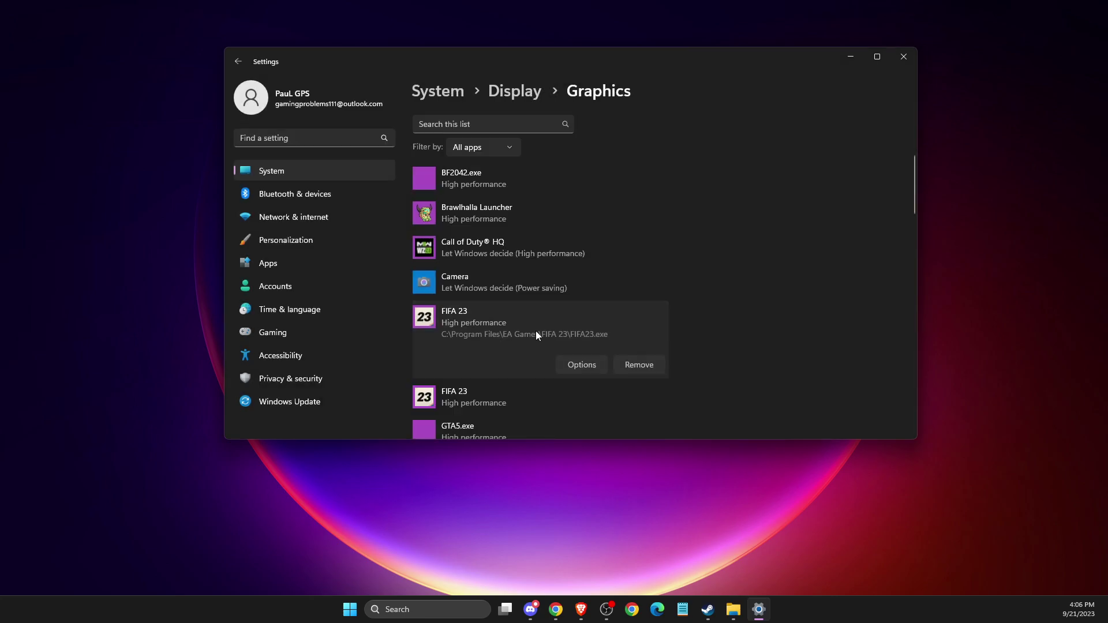